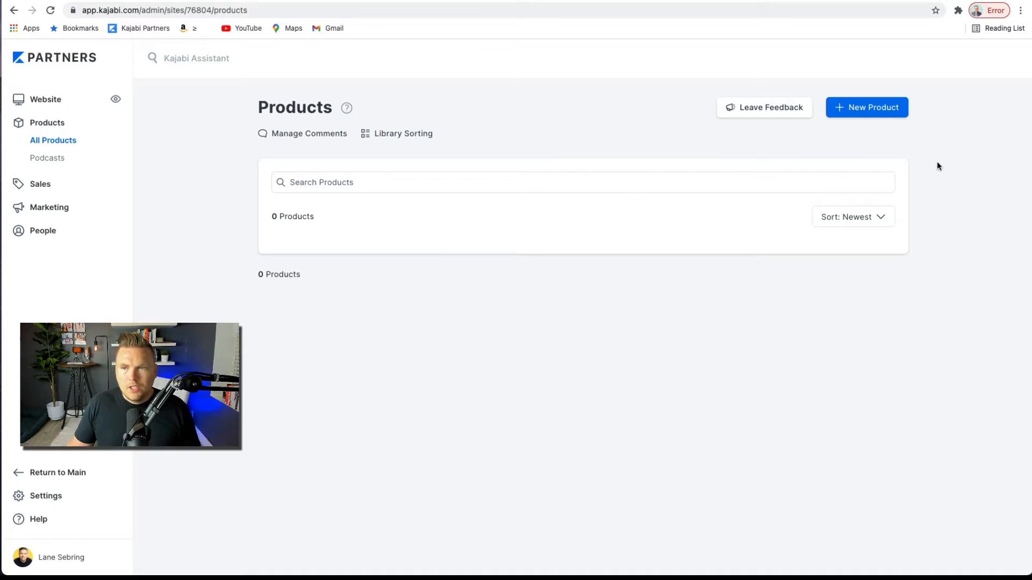
Step: Start creating a new product and bring up the available product blueprints
click(856, 110)
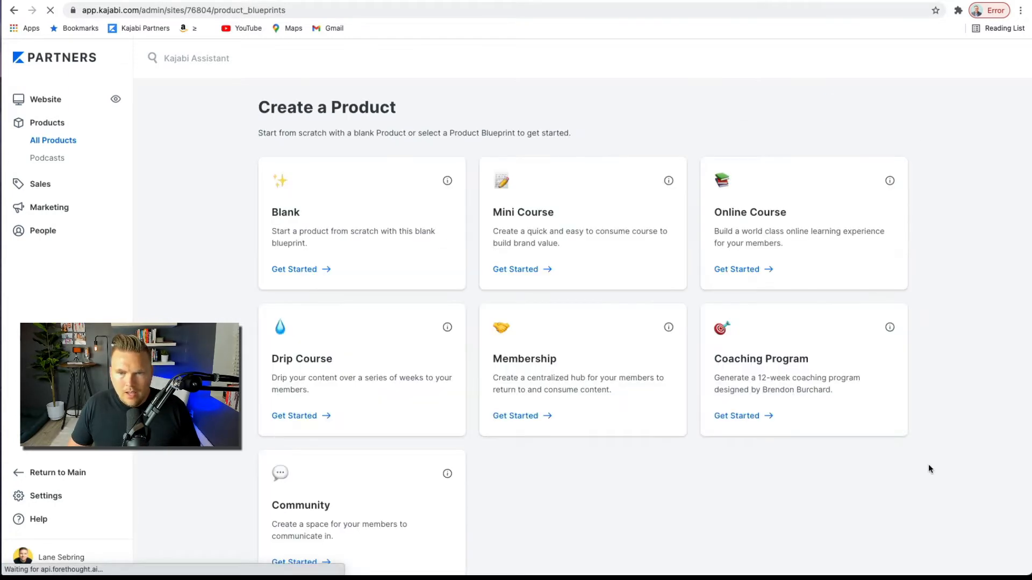
scroll(929, 469, down, 1)
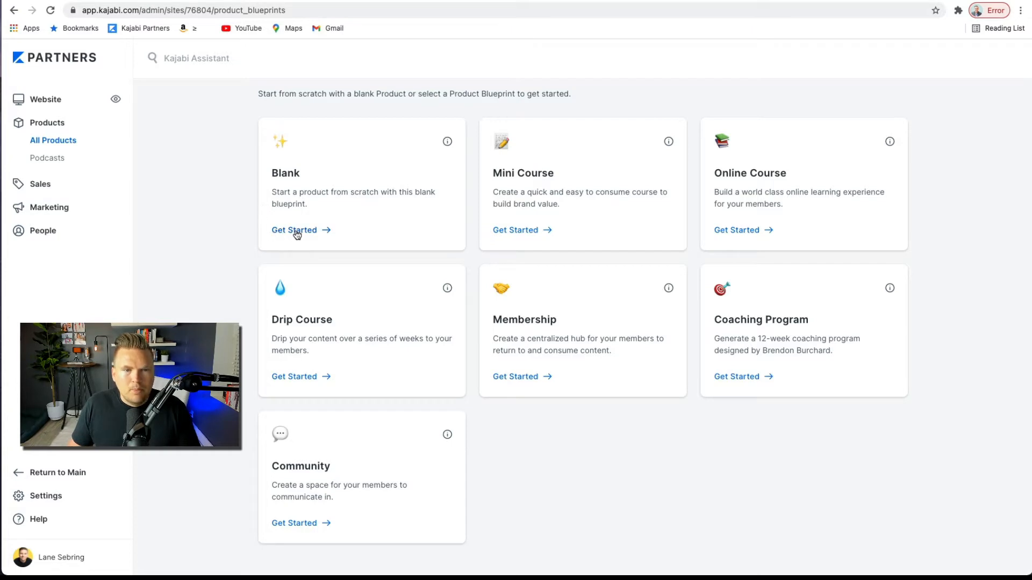
click(279, 233)
click(431, 207)
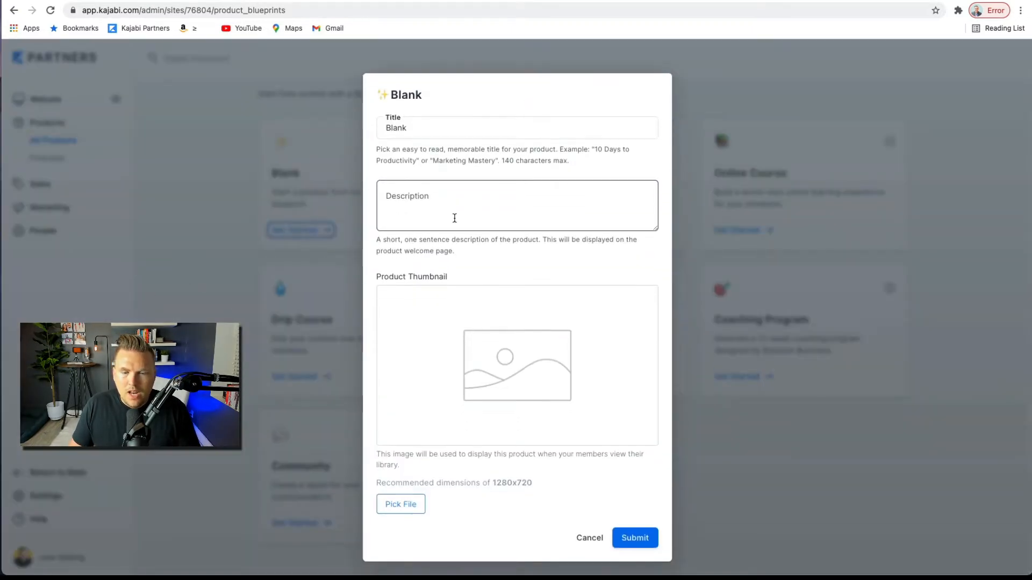
scroll(433, 296, up, 1)
scroll(433, 299, up, 1)
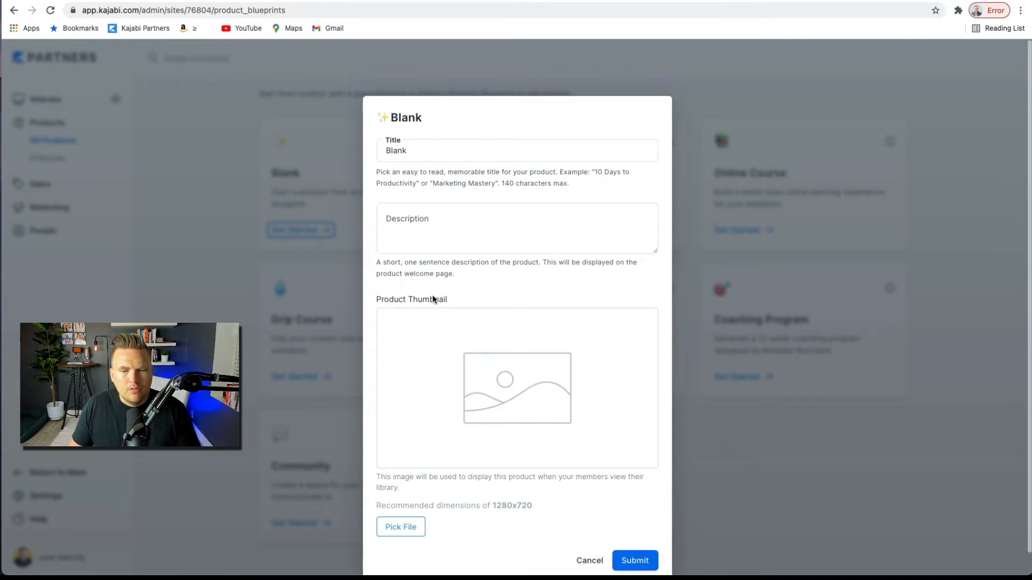
click(189, 275)
click(214, 189)
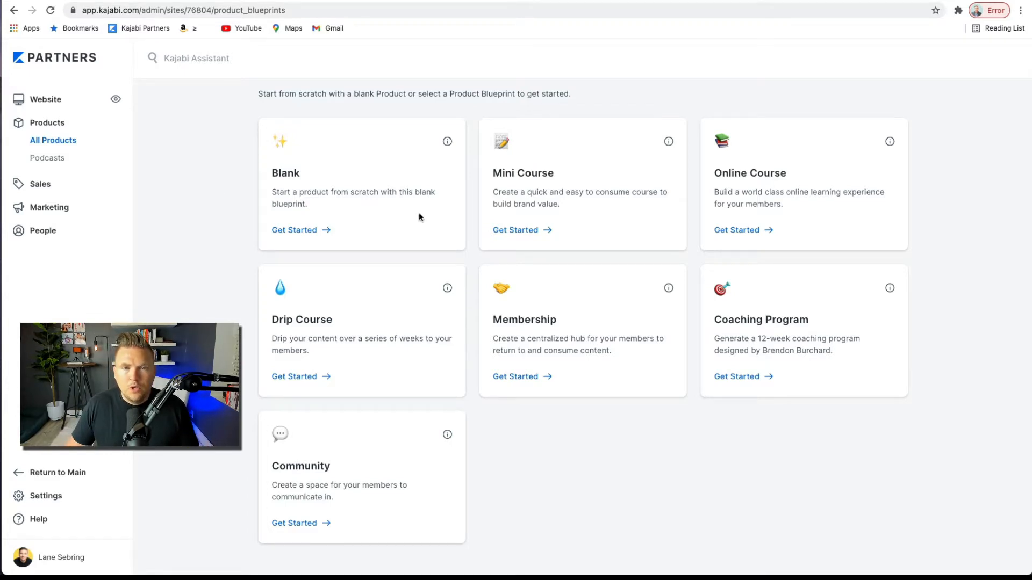
Step: Create a Mini Course product titled "Awesome Mini Course" with the description "Super awesome mini course."
click(519, 231)
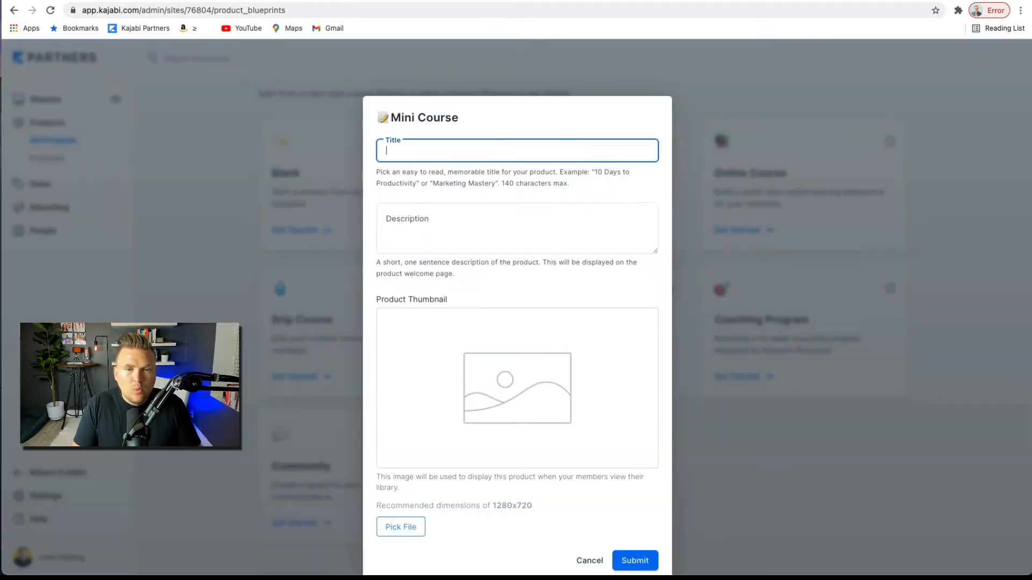
text(Awesome Mini Course)
click(419, 222)
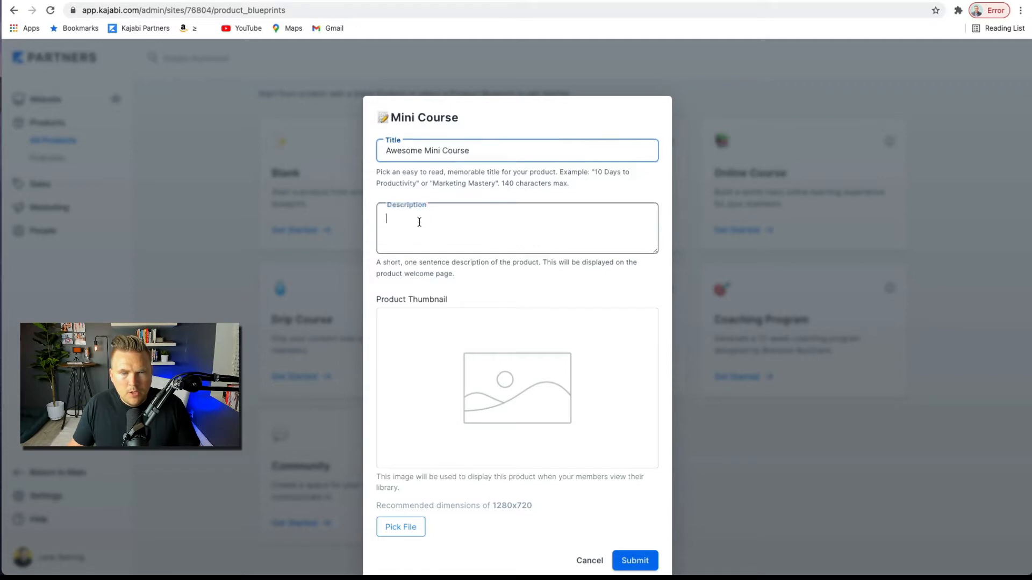
text(Su)
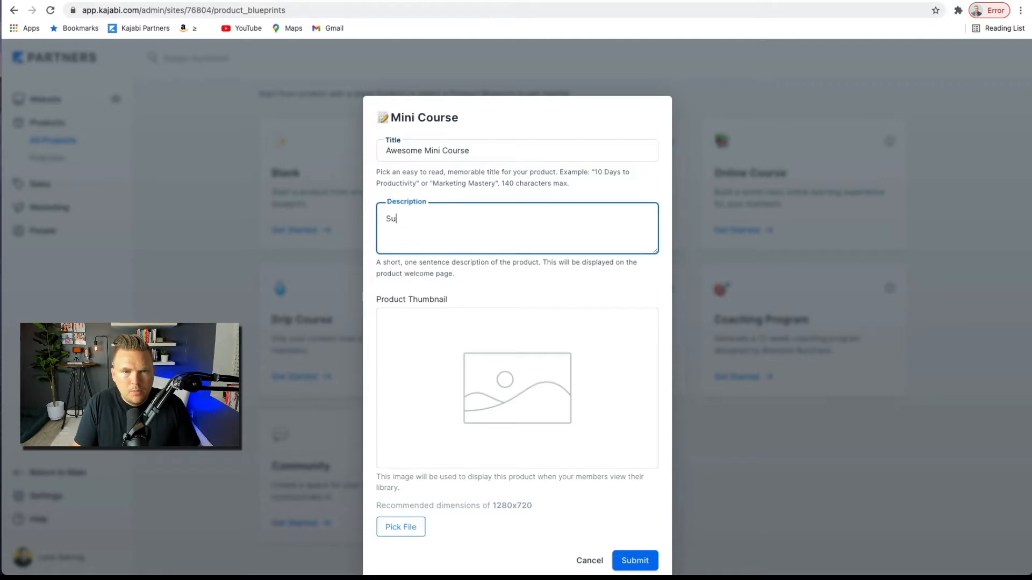
text(per awesome mini course.)
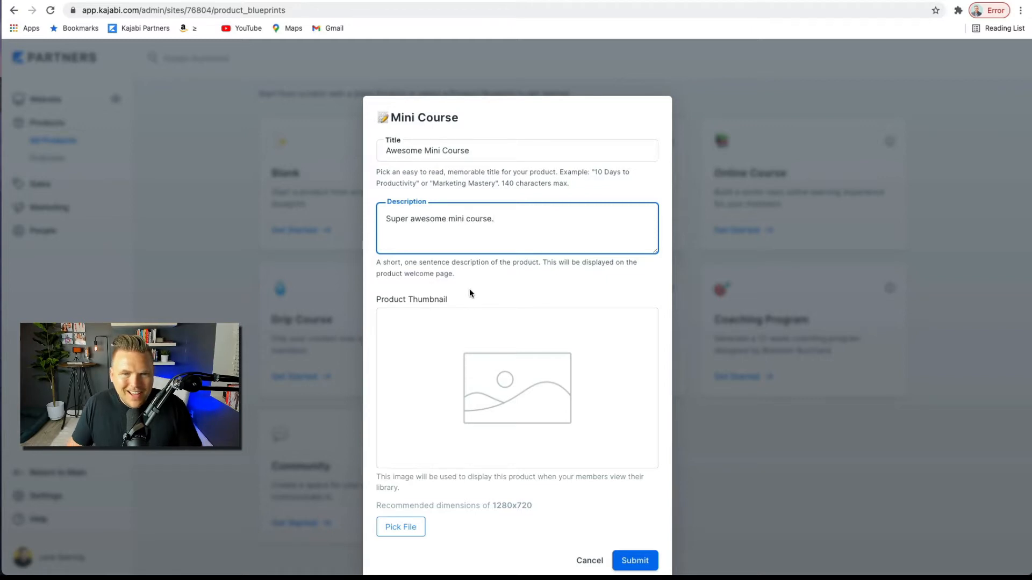
click(464, 352)
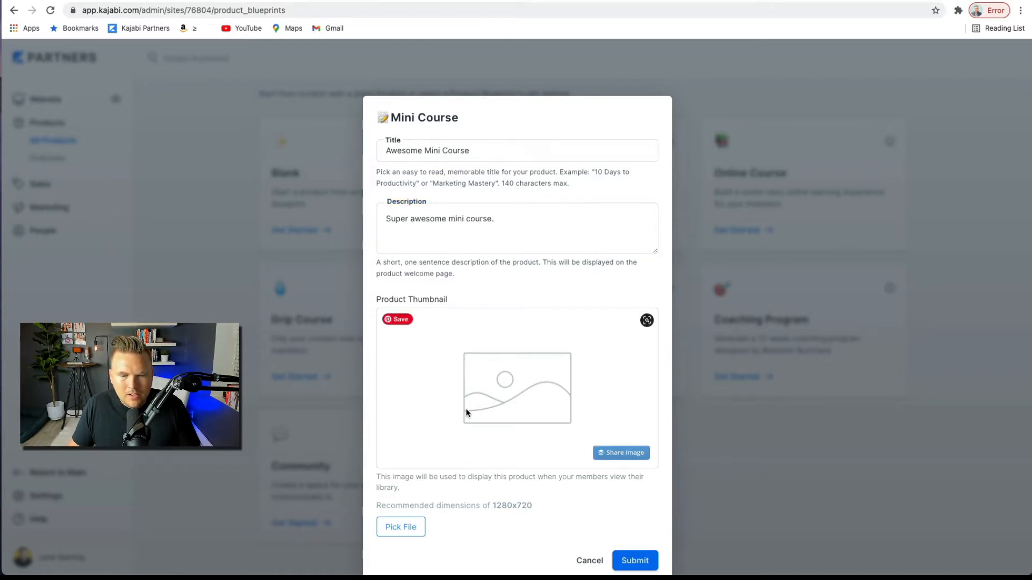
click(633, 539)
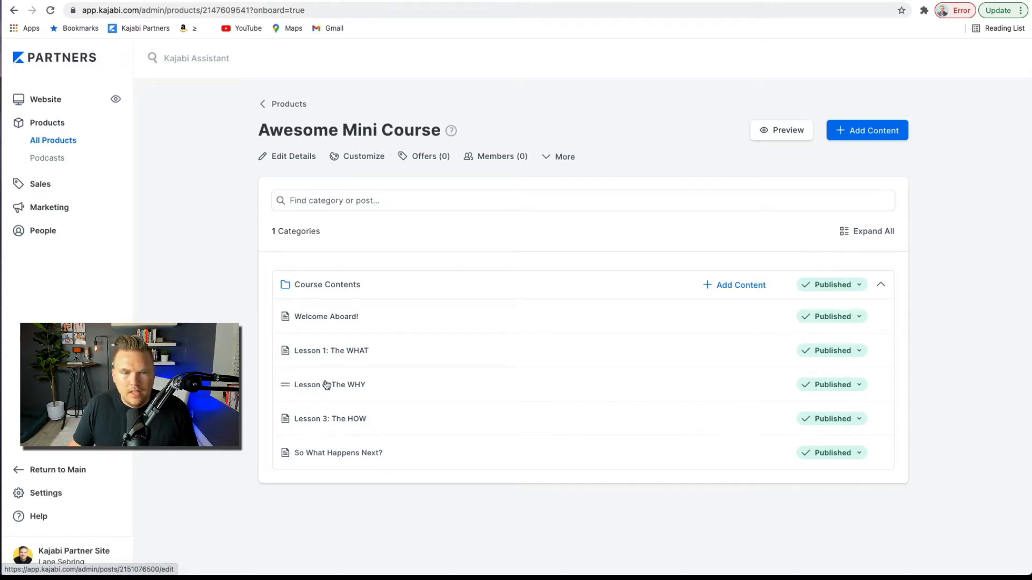
Step: Open the "Welcome Aboard!" post in Course Contents and change its title to "Welcome to Awesome Mini Course!"
click(329, 317)
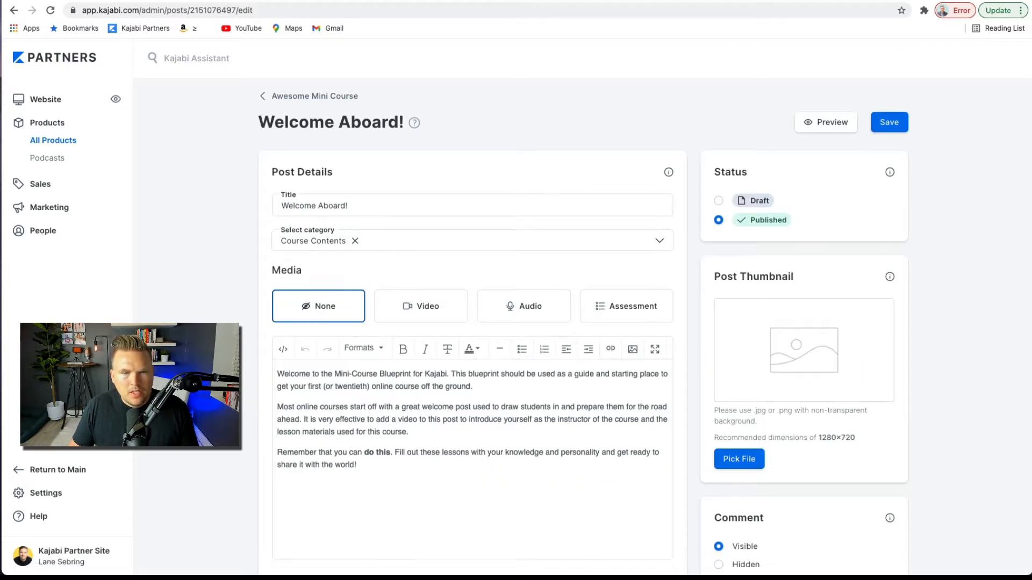
scroll(472, 333, down, 1)
scroll(471, 333, up, 1)
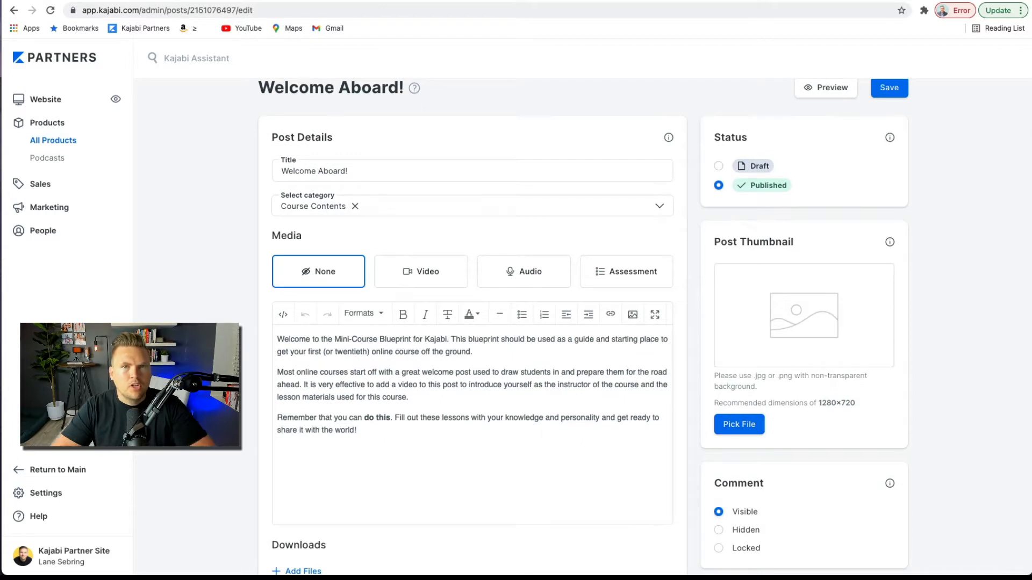
drag(351, 170, 206, 163)
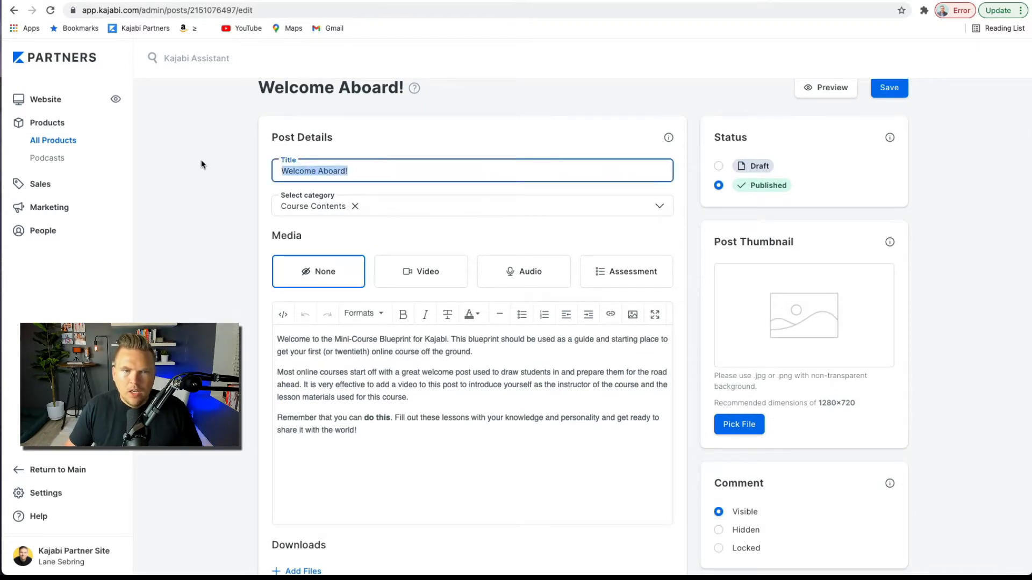
text(Wel)
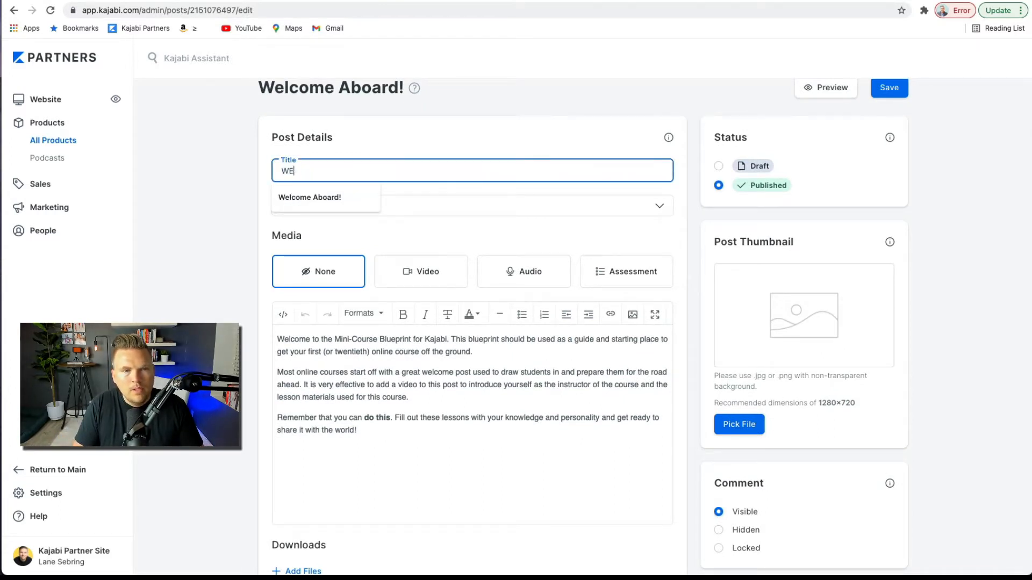
text(come to Awesome Mini Course!)
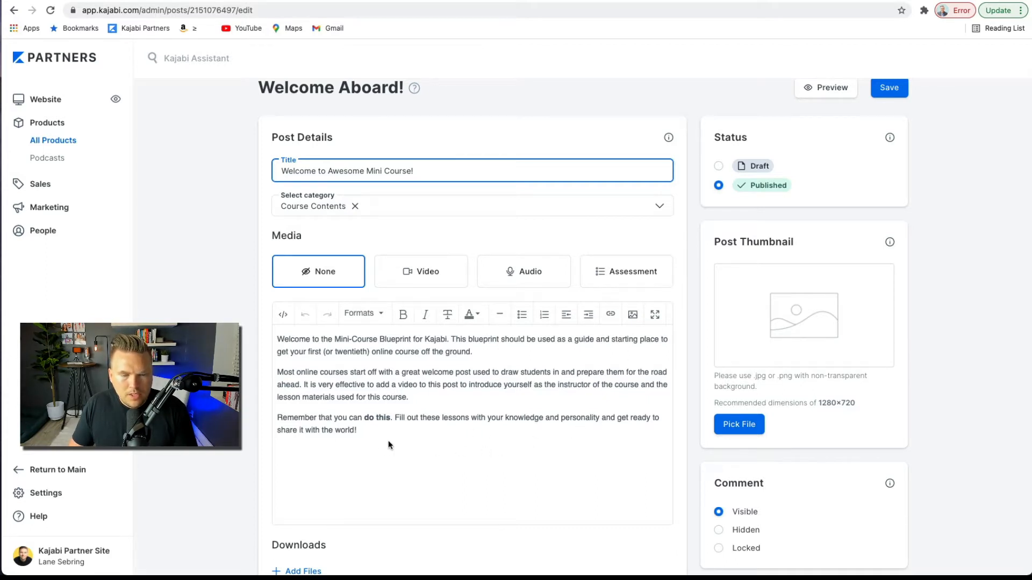
Step: Replace the post's entire body text with "In this lesson, we will explore..."
click(362, 436)
key(super+a)
key(BackSpace)
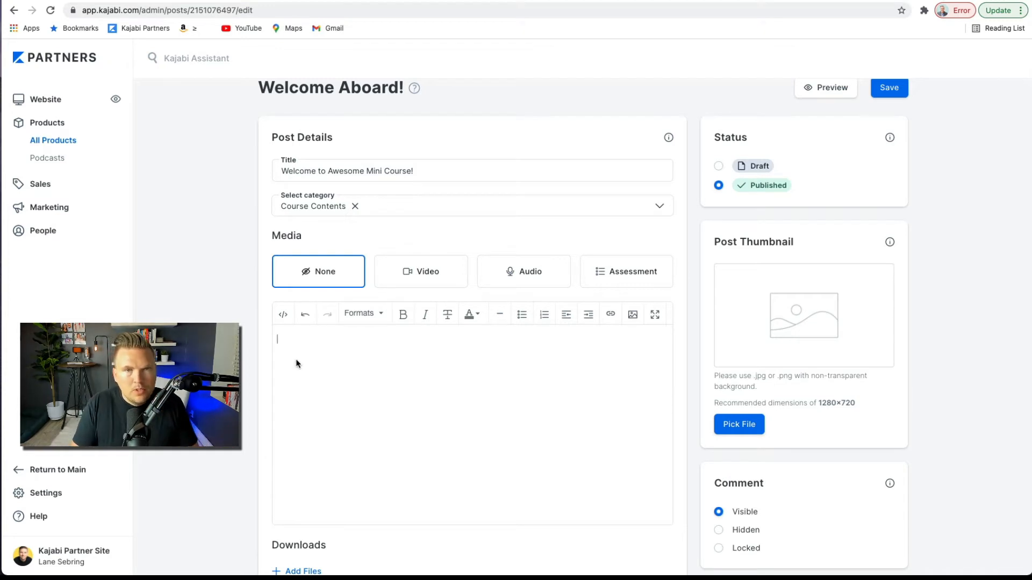
text(T)
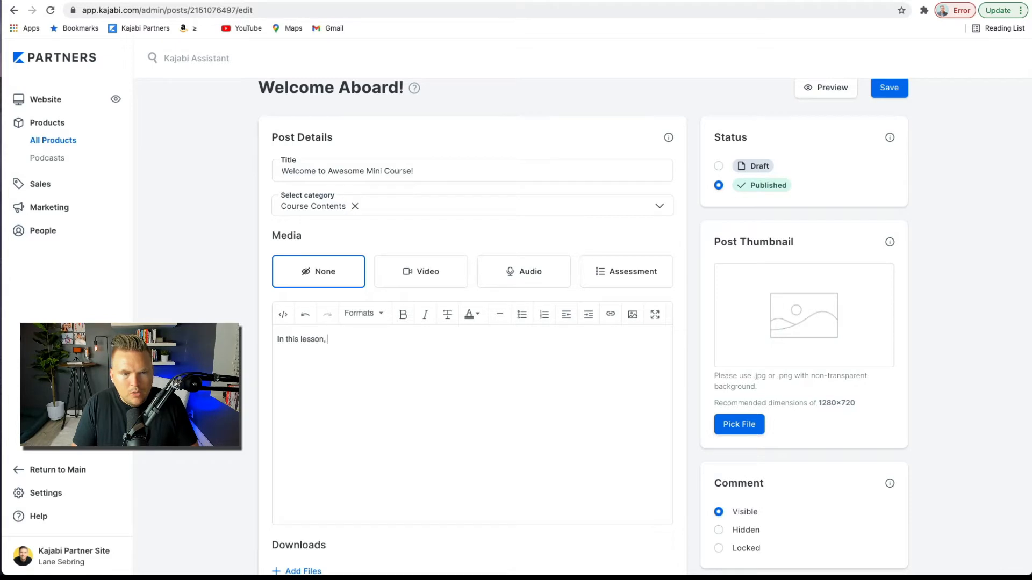
key(BackSpace)
key(BackSpace)
key(BackSpace)
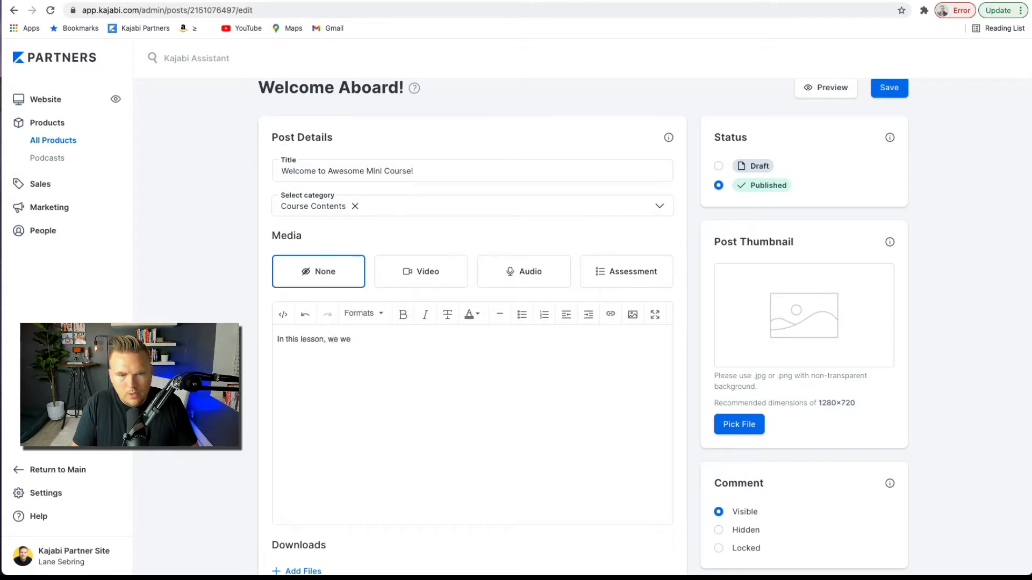
text(ill explore...)
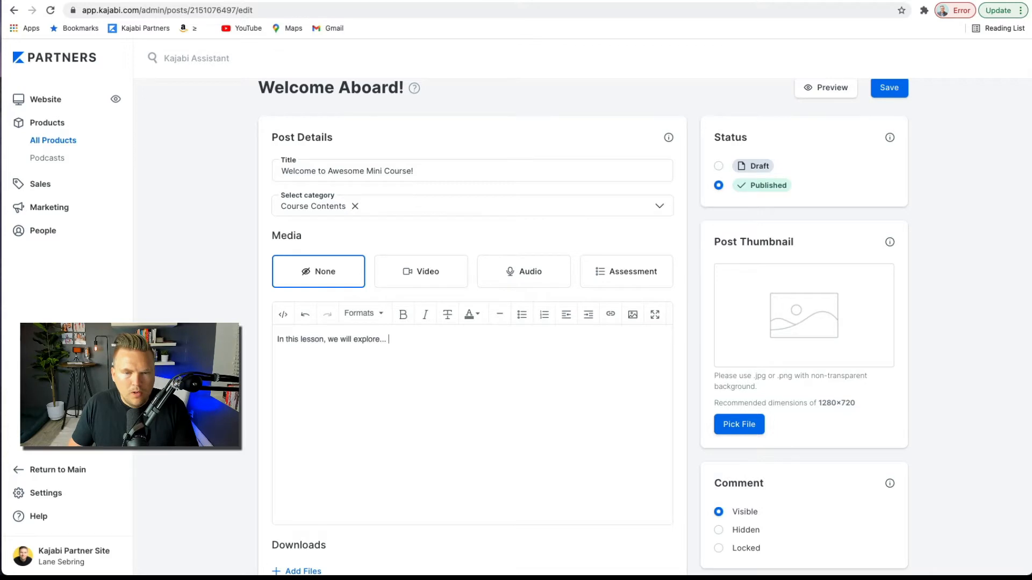
Step: Set the post's media type to Video and look at the sources for its video file without choosing one
click(424, 272)
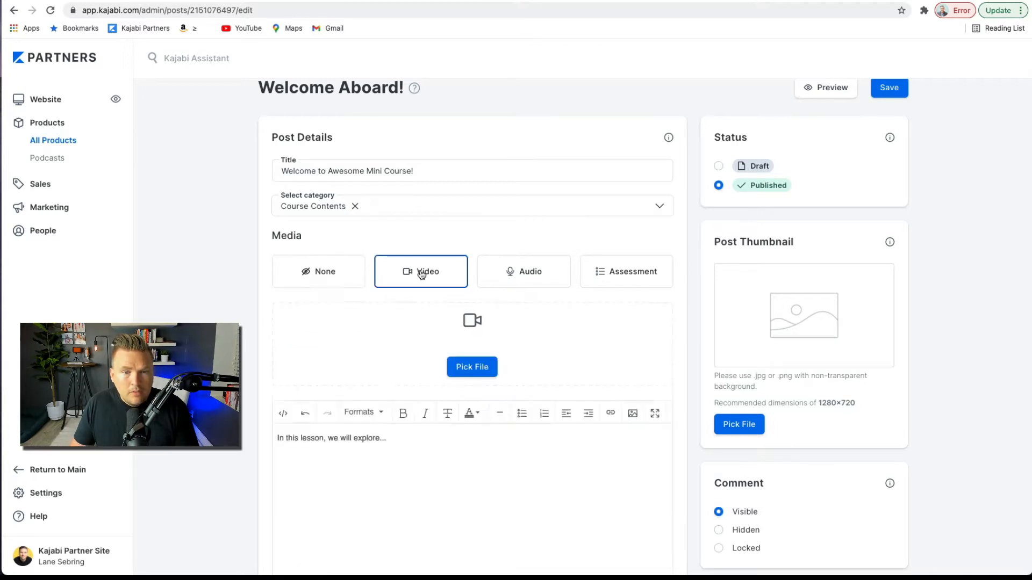
click(476, 368)
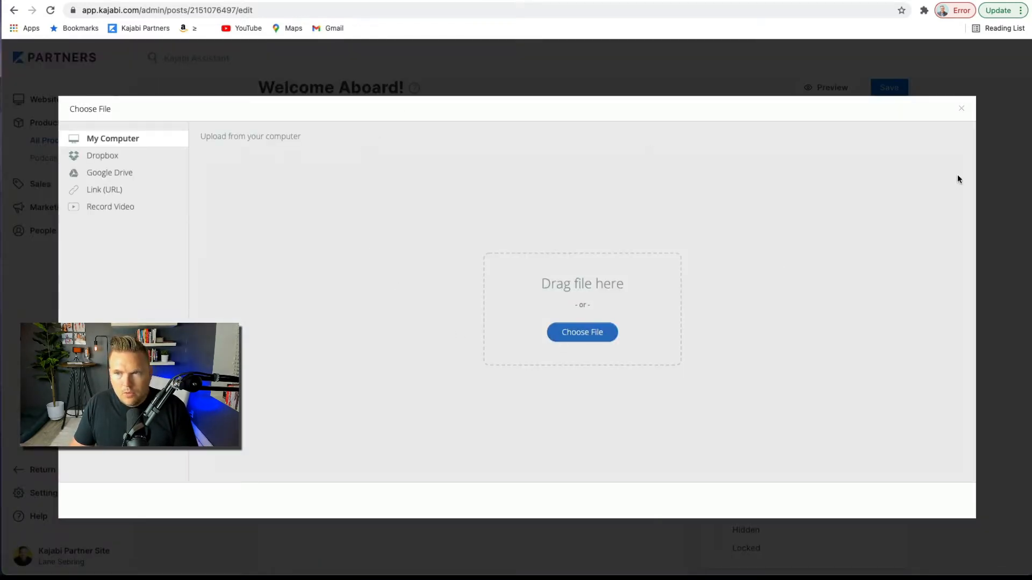
click(962, 109)
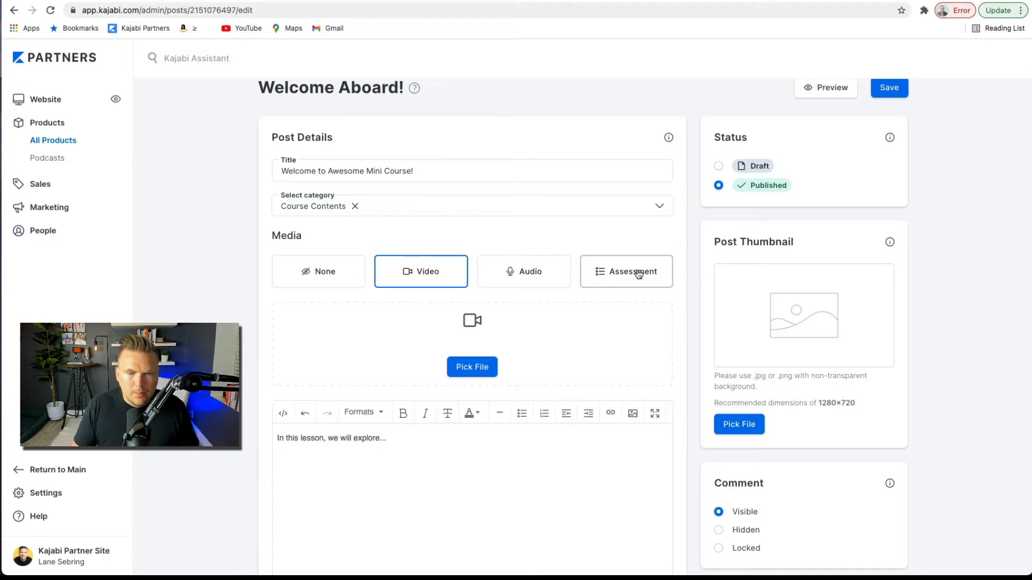
scroll(569, 290, up, 1)
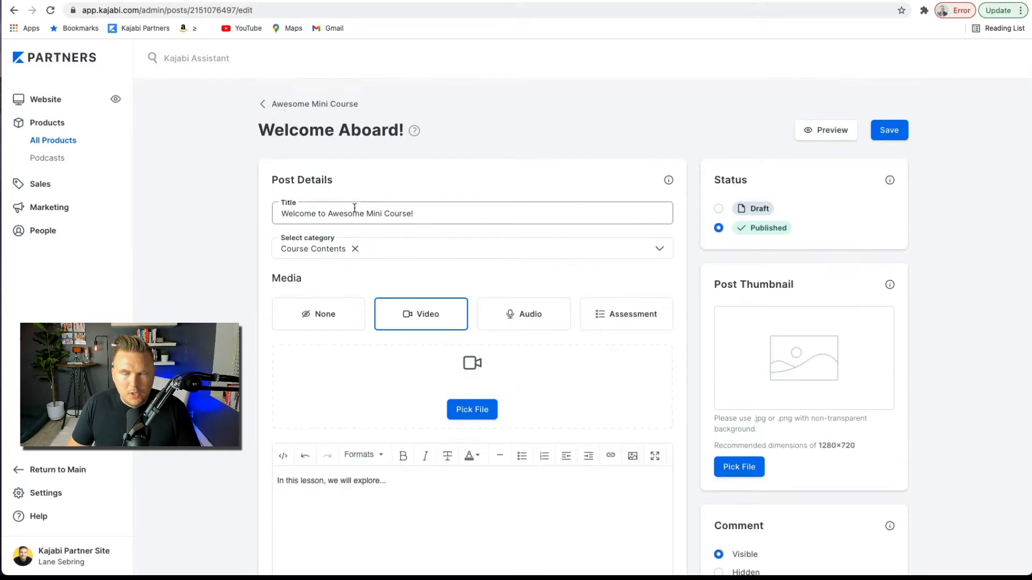
Step: Preview the welcome post as members see it, examine its content, lesson list and comments area, and return to the course outline
click(824, 130)
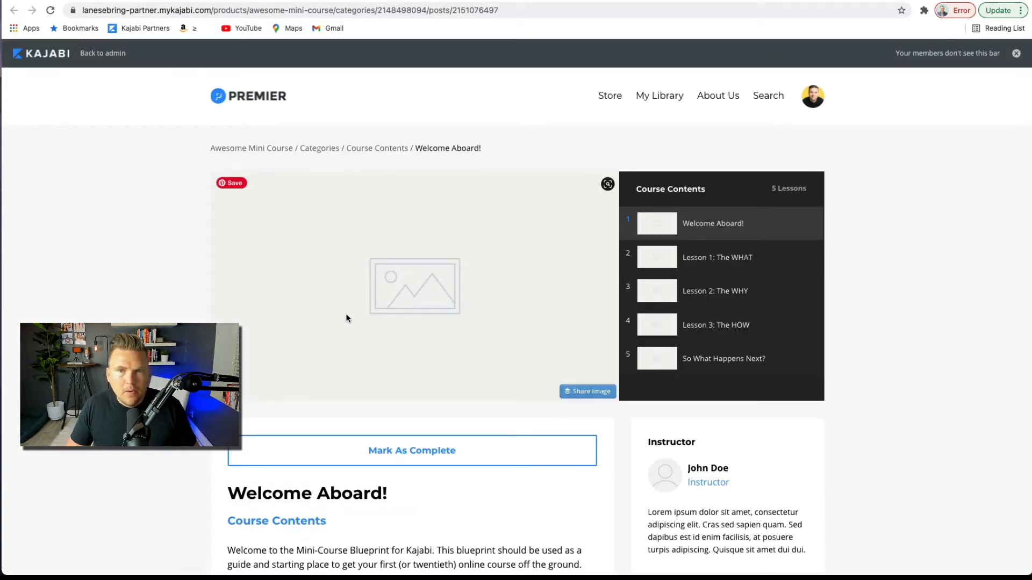
scroll(438, 305, down, 3)
scroll(437, 310, up, 3)
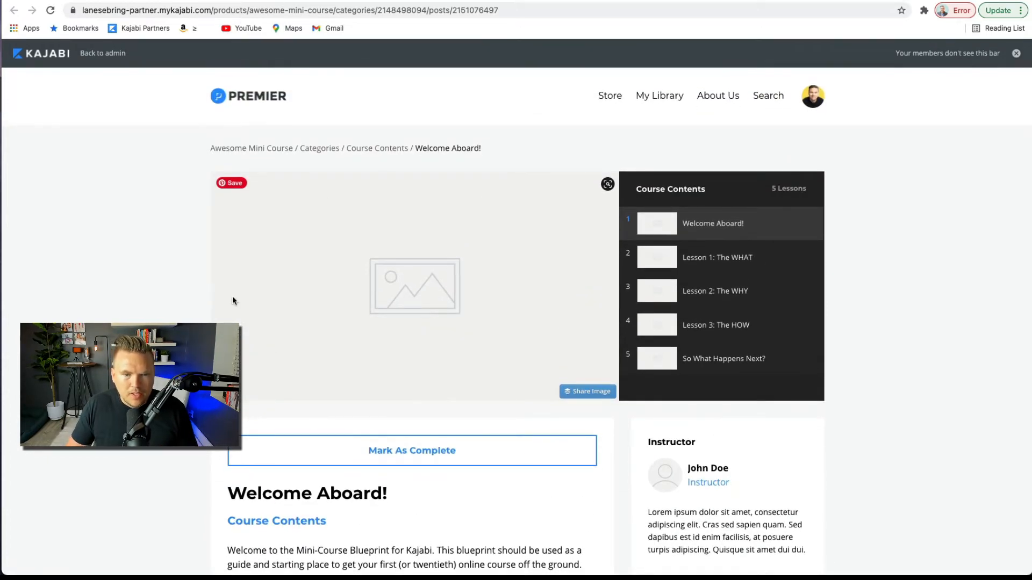
scroll(433, 211, down, 9)
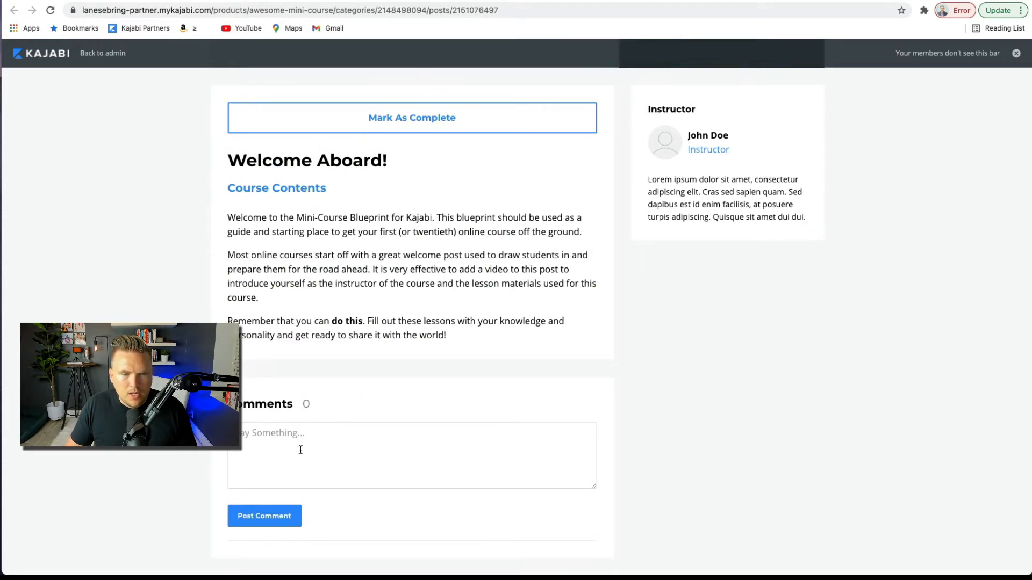
scroll(299, 449, up, 3)
scroll(299, 449, up, 7)
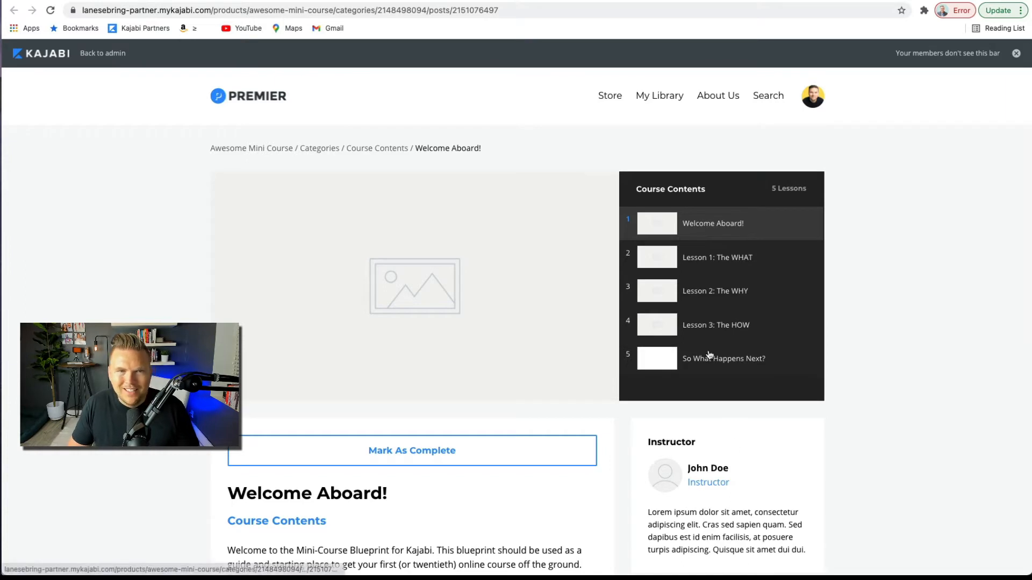
click(182, 1)
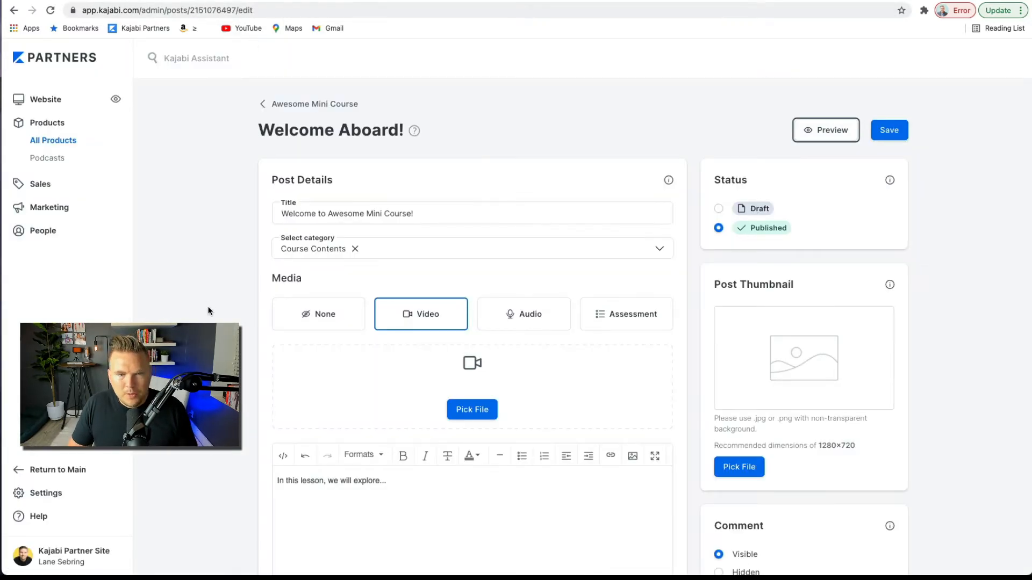
key(super+w)
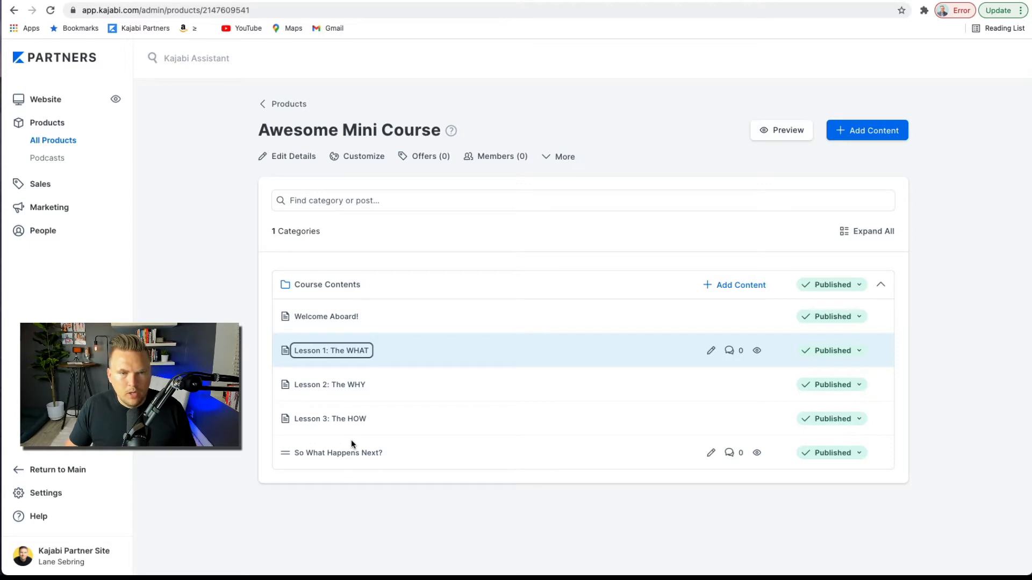
Step: Open the mini course's live Premier Product theme for customization and examine the course page layout
click(360, 161)
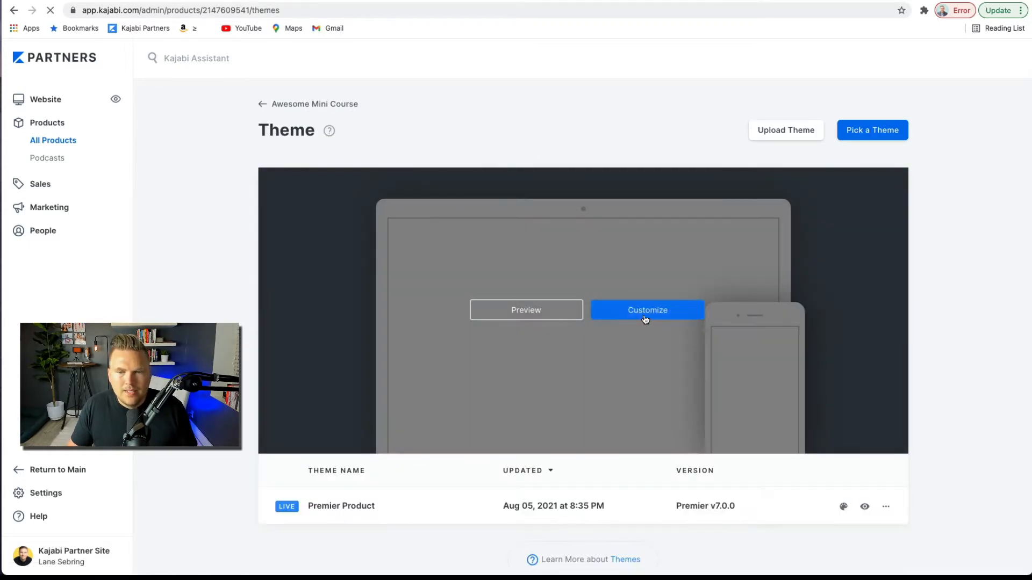
click(645, 311)
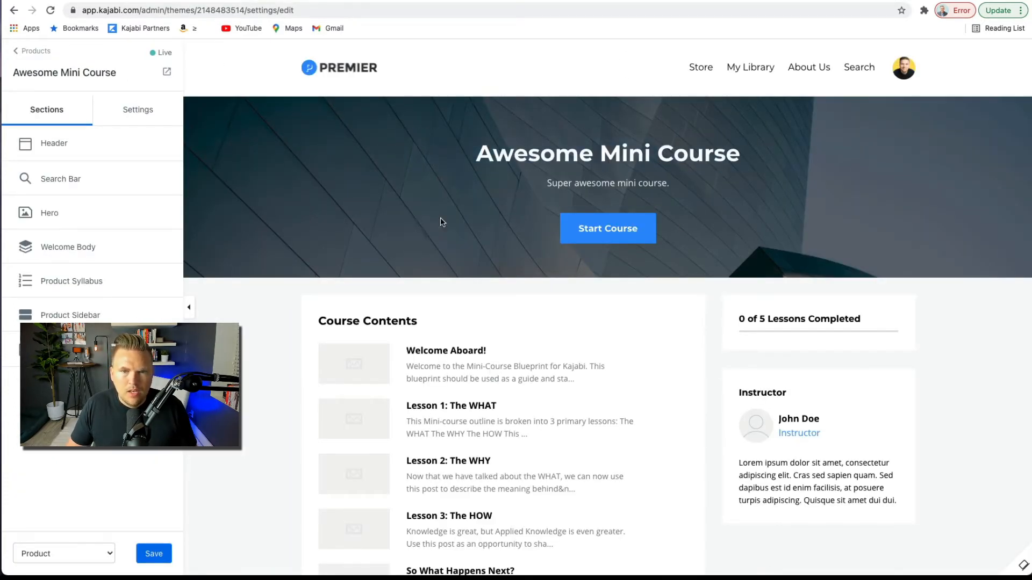
scroll(419, 329, down, 2)
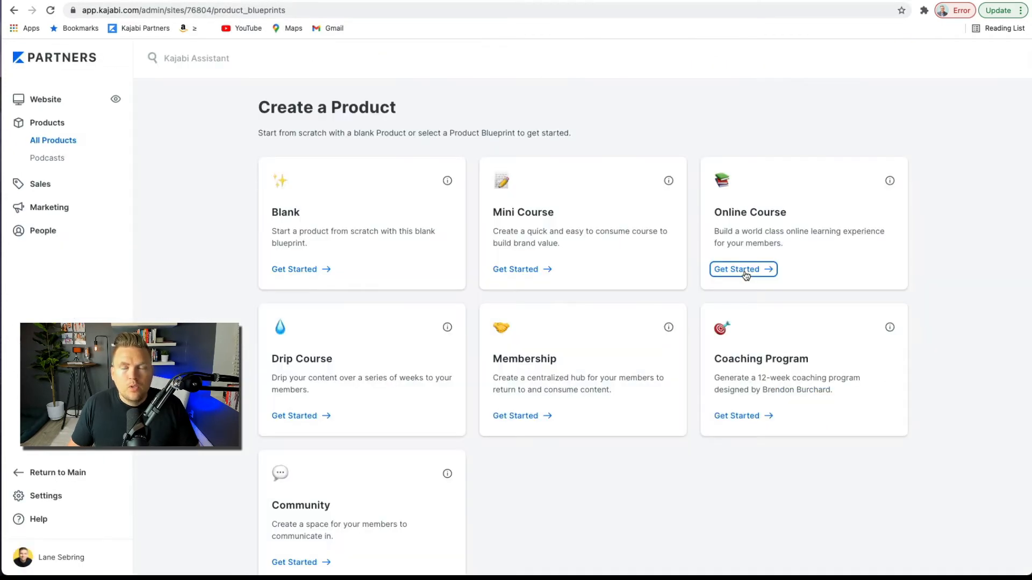
Step: Create a product from the Online Course blueprint titled "awesome course" with the description "super duper awesome course."
click(744, 269)
triple_click(437, 150)
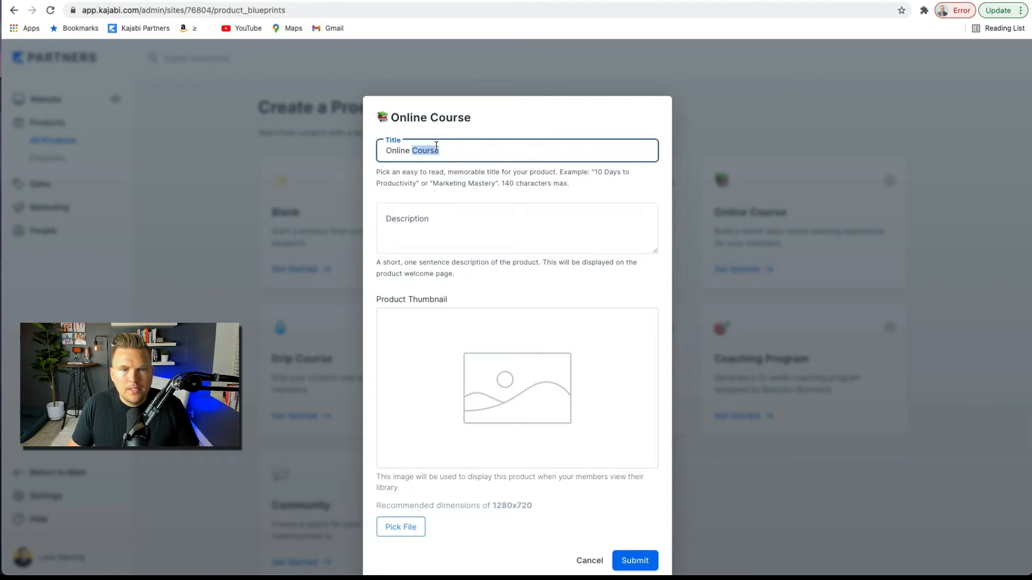
text(aweoms)
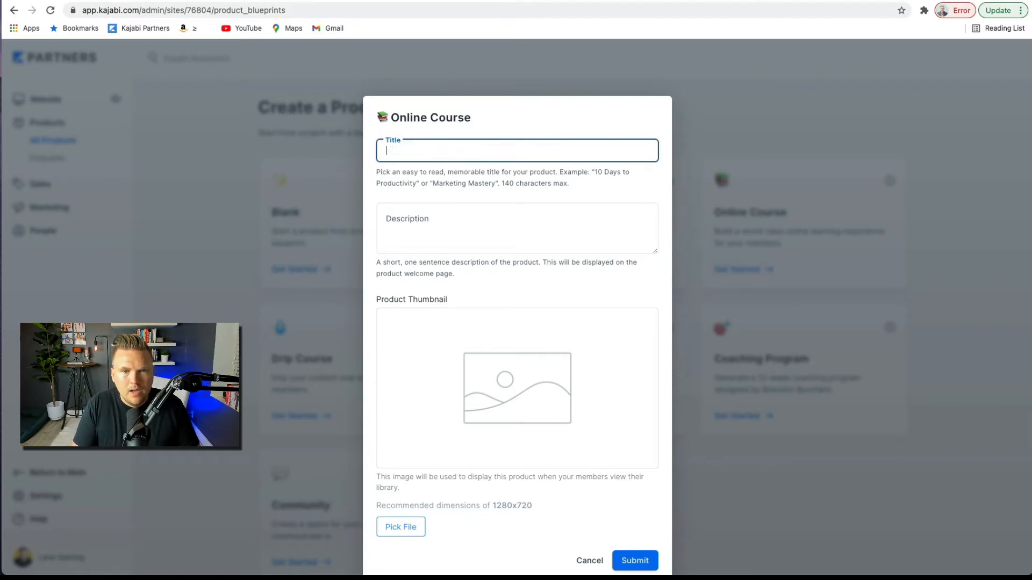
key(BackSpace)
key(BackSpace)
key(BackSpace)
text(some course)
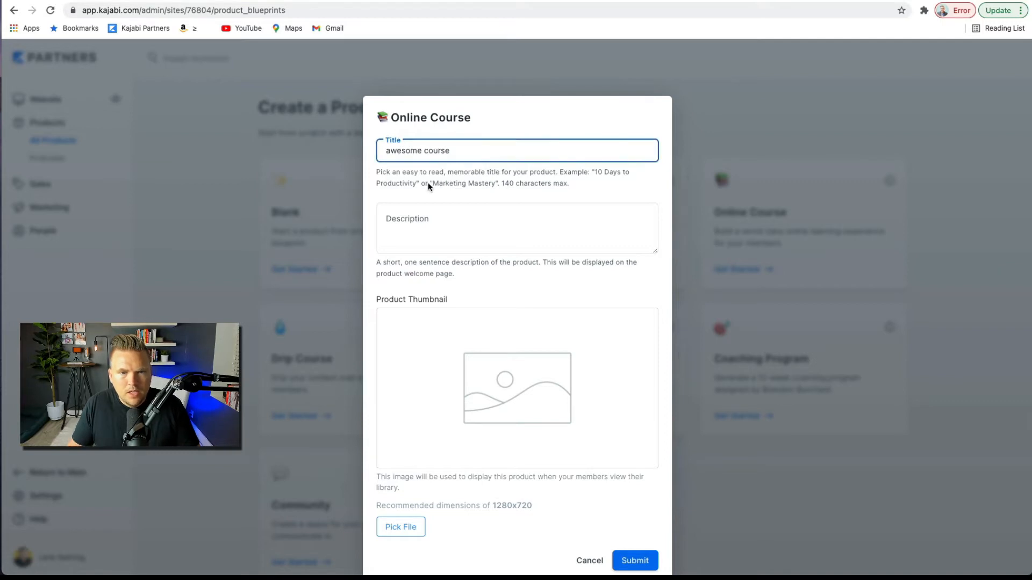
click(416, 212)
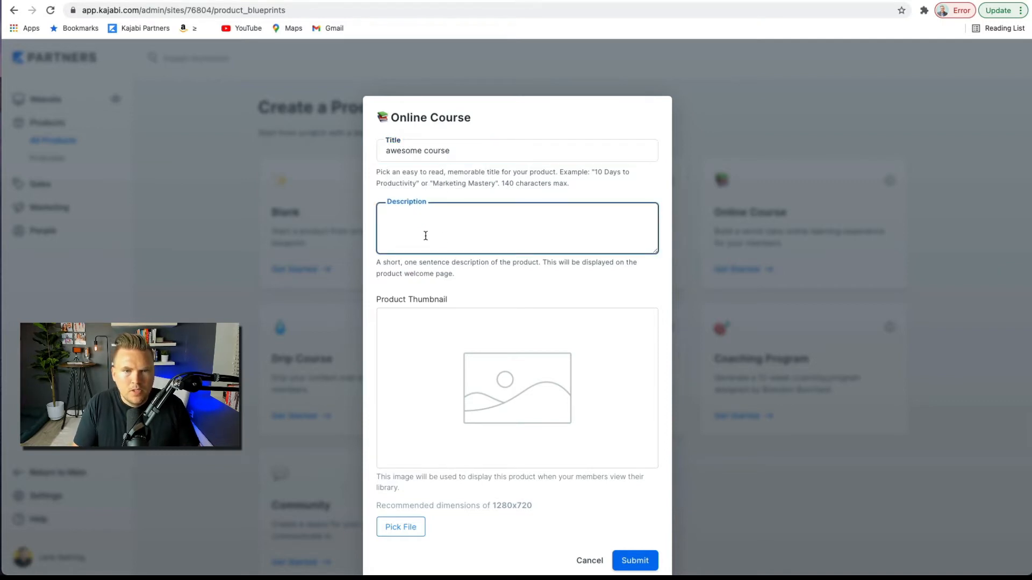
text(super duper awesome course.)
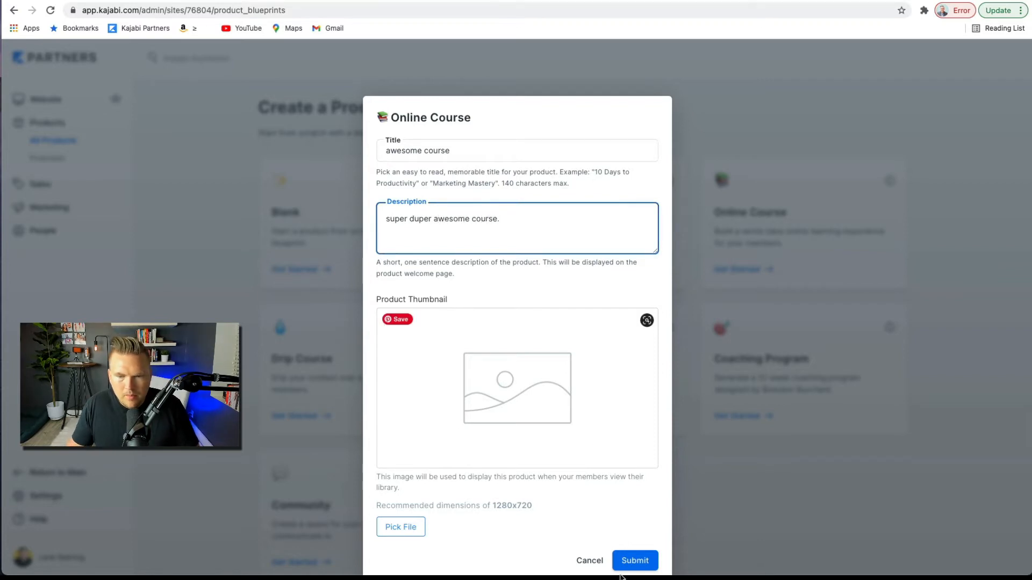
click(643, 558)
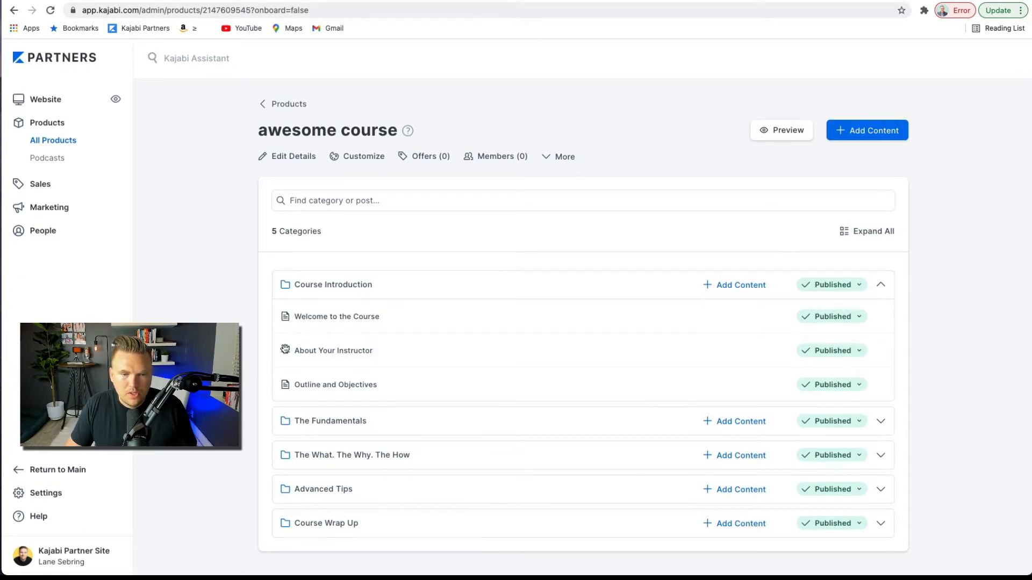
Step: Expand The Fundamentals, The What. The Why. The How and Advanced Tips in the course outline and examine the lessons in each category
click(880, 421)
scroll(512, 435, down, 1)
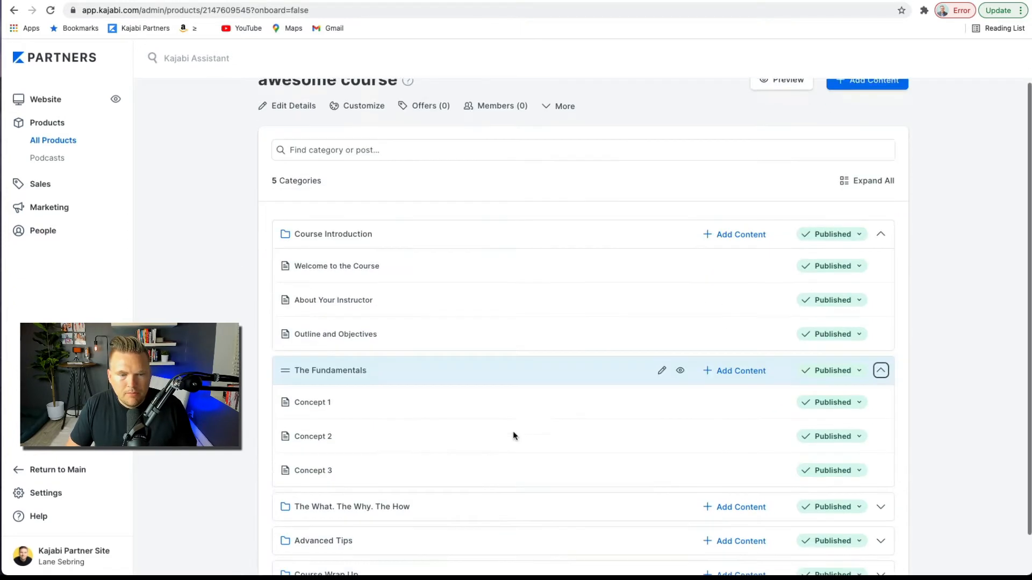
scroll(512, 431, down, 1)
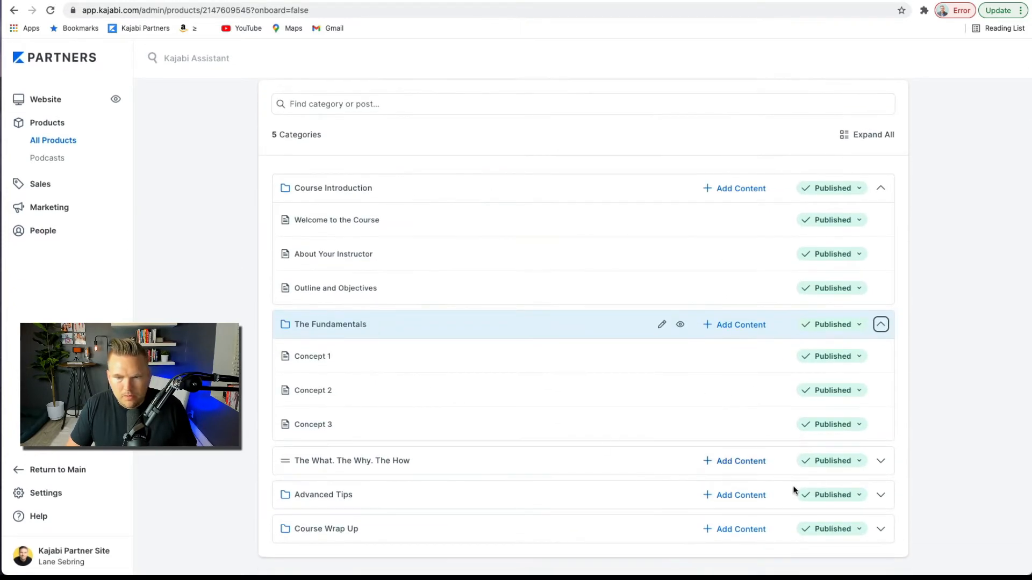
click(881, 462)
scroll(571, 412, down, 2)
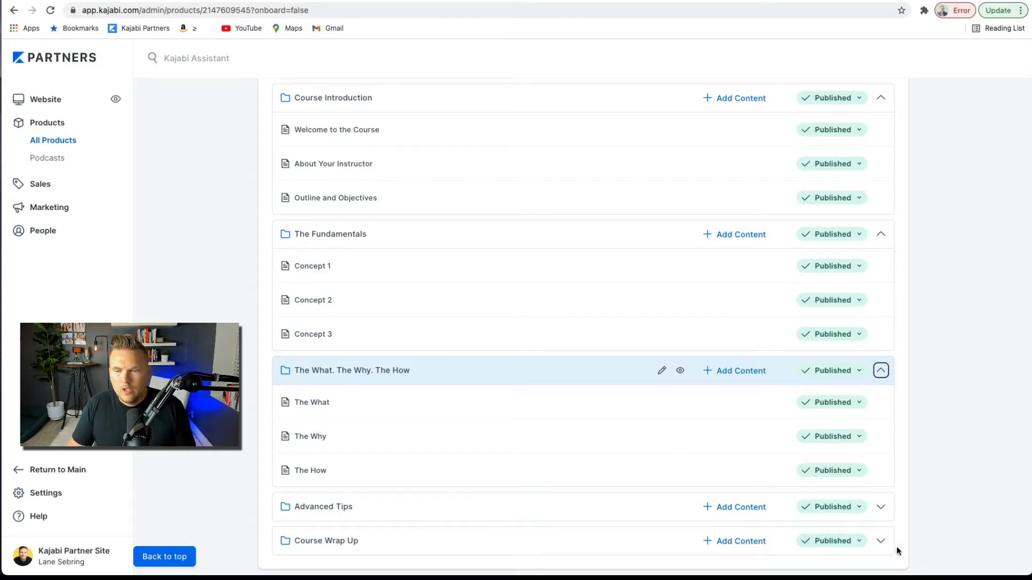
click(881, 506)
scroll(630, 454, down, 3)
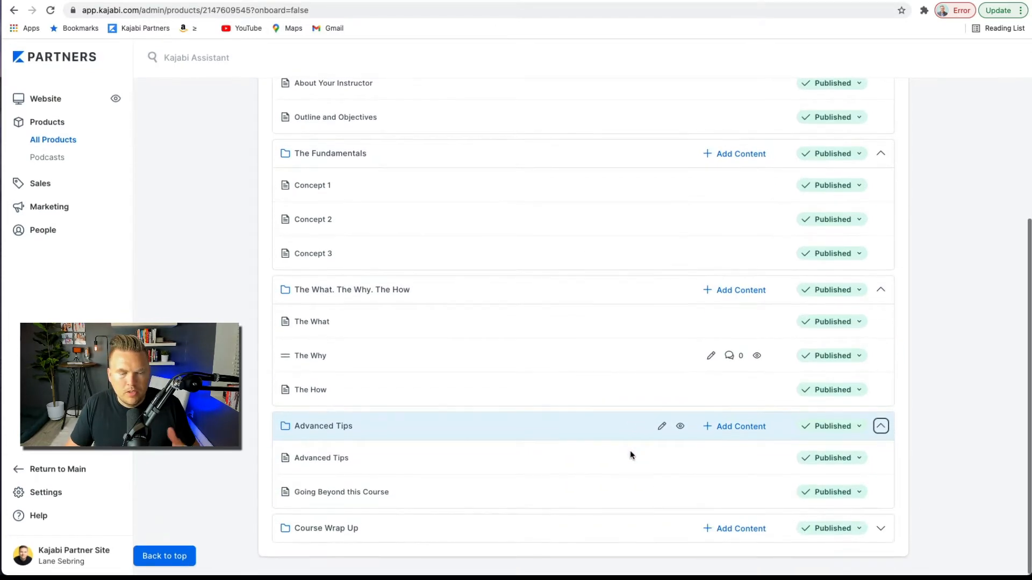
scroll(631, 452, up, 5)
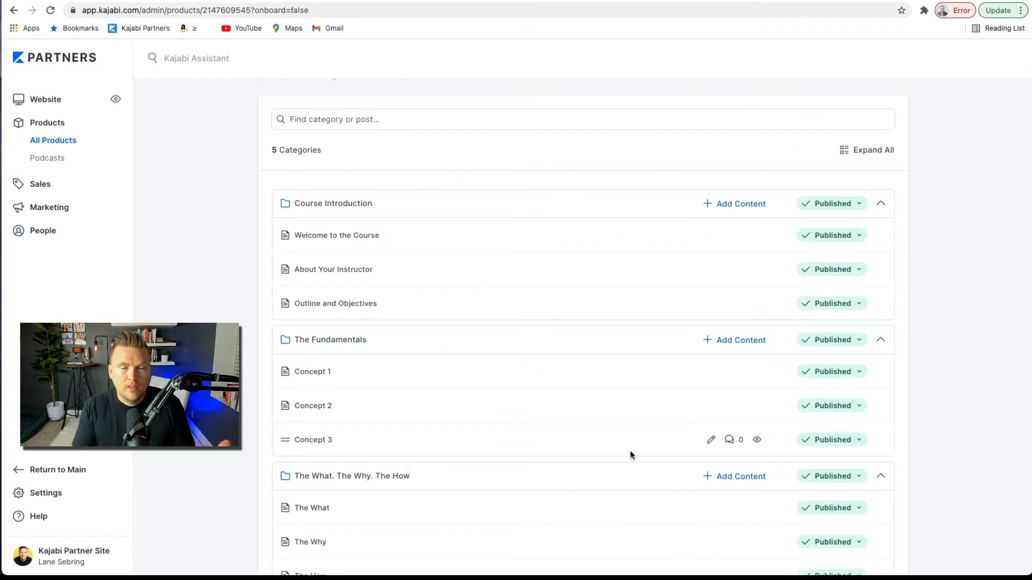
scroll(630, 451, up, 2)
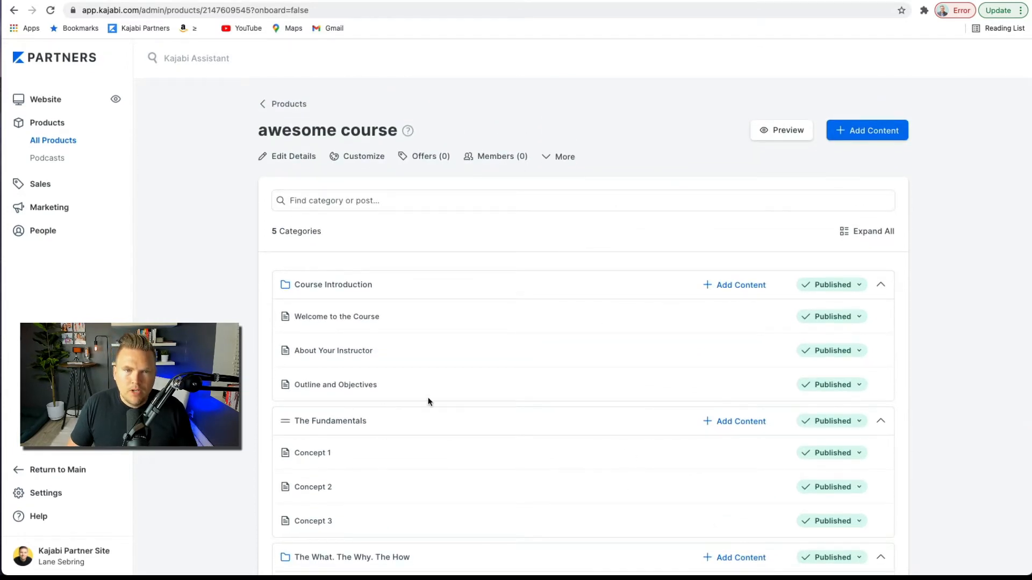
Step: Return to the product list and create a product from the Drip Course blueprint titled "Awesome Drip Course"
click(282, 103)
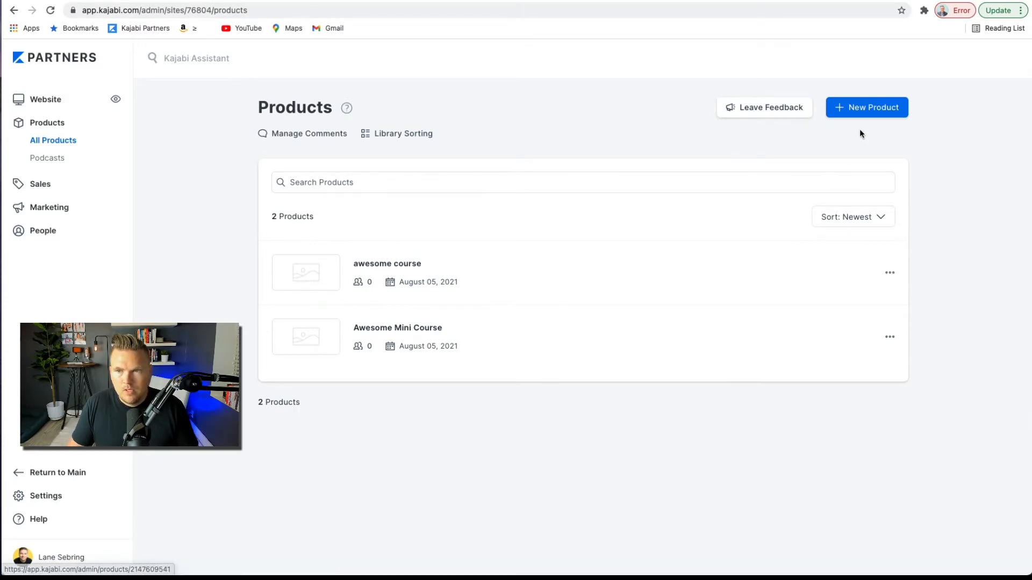
click(860, 107)
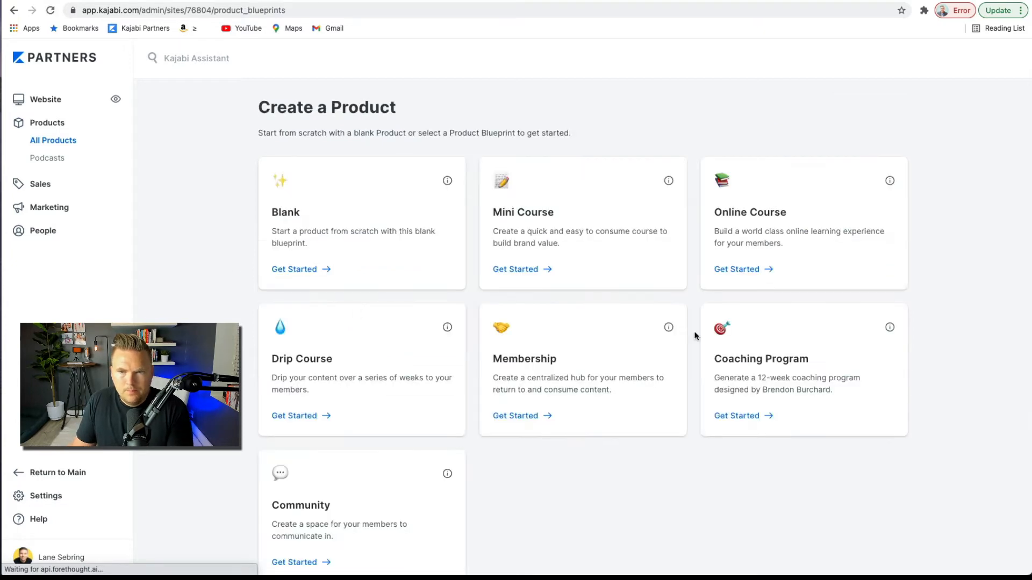
click(296, 416)
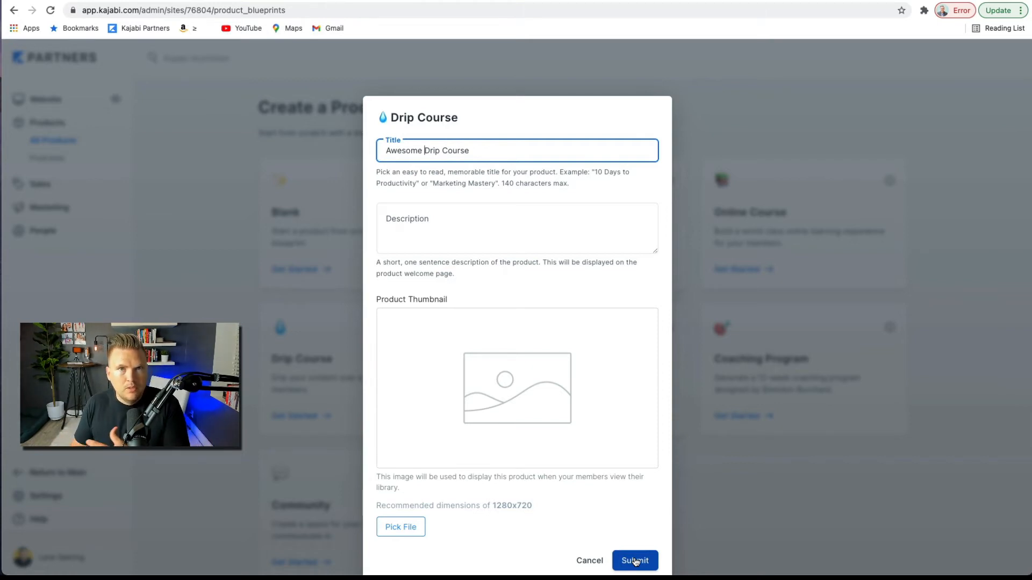
click(634, 561)
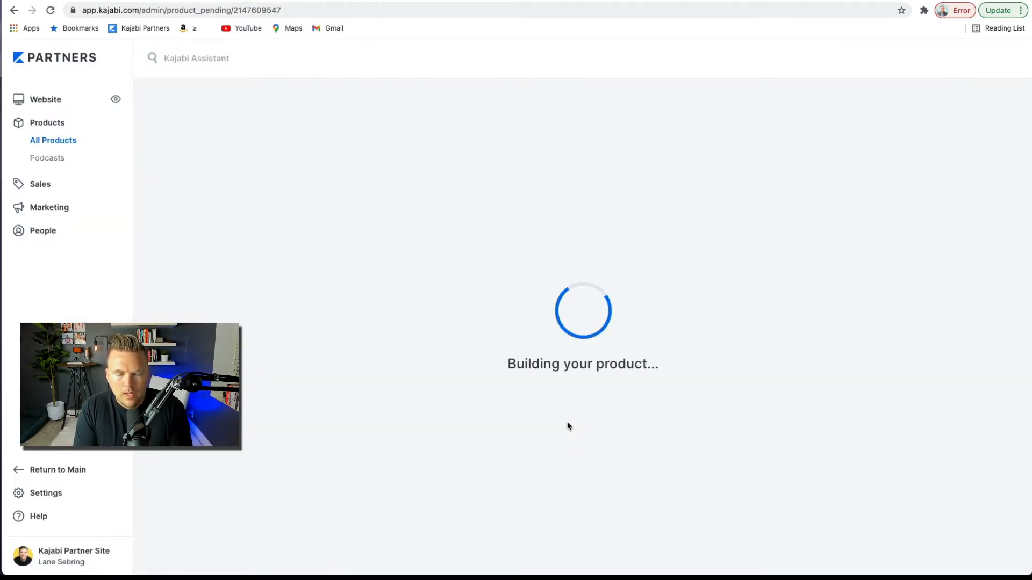
Step: Examine the drip course outline, including its introduction lessons and the drip schedule of the weekly categories
scroll(214, 312, down, 3)
scroll(214, 312, down, 1)
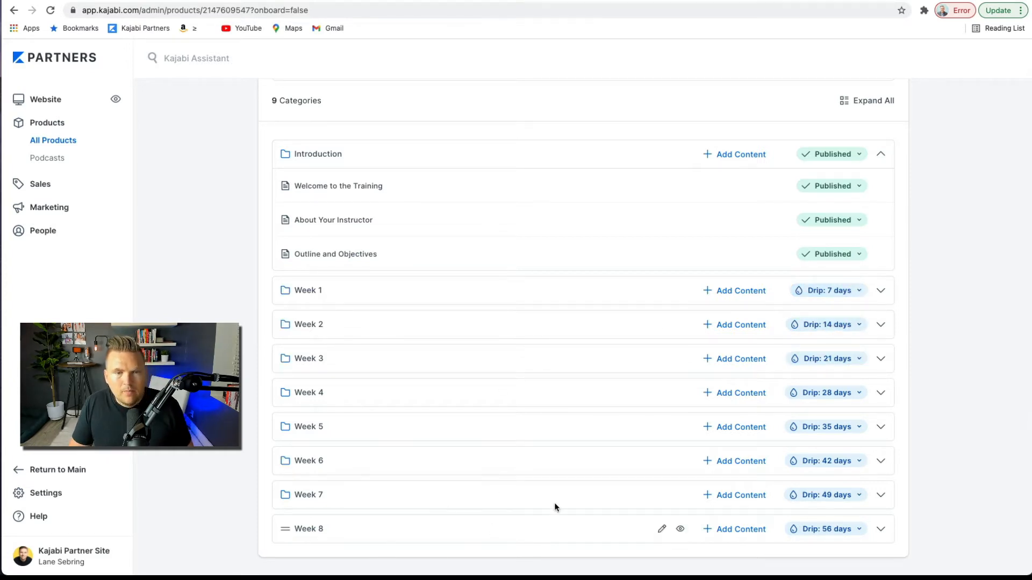
scroll(422, 444, up, 3)
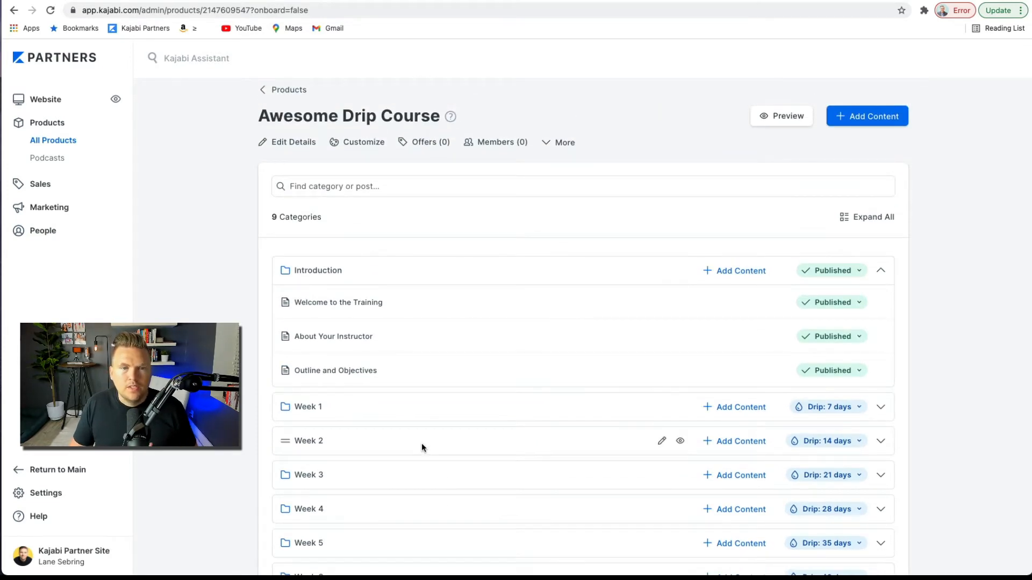
scroll(421, 447, down, 1)
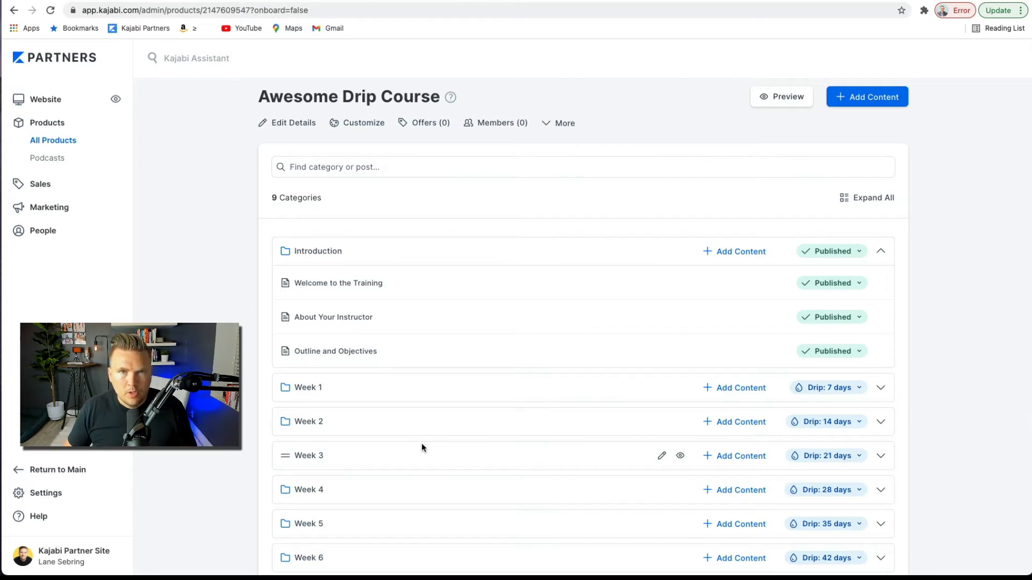
scroll(468, 387, up, 1)
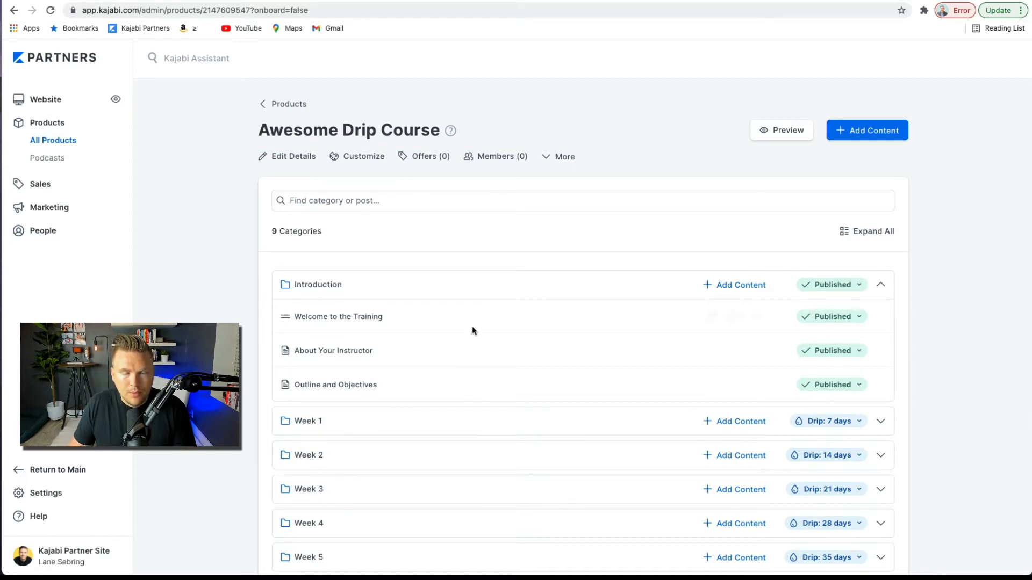
Step: Return to the product list and create a product from the Membership blueprint titled "Awesome Membership"
click(285, 107)
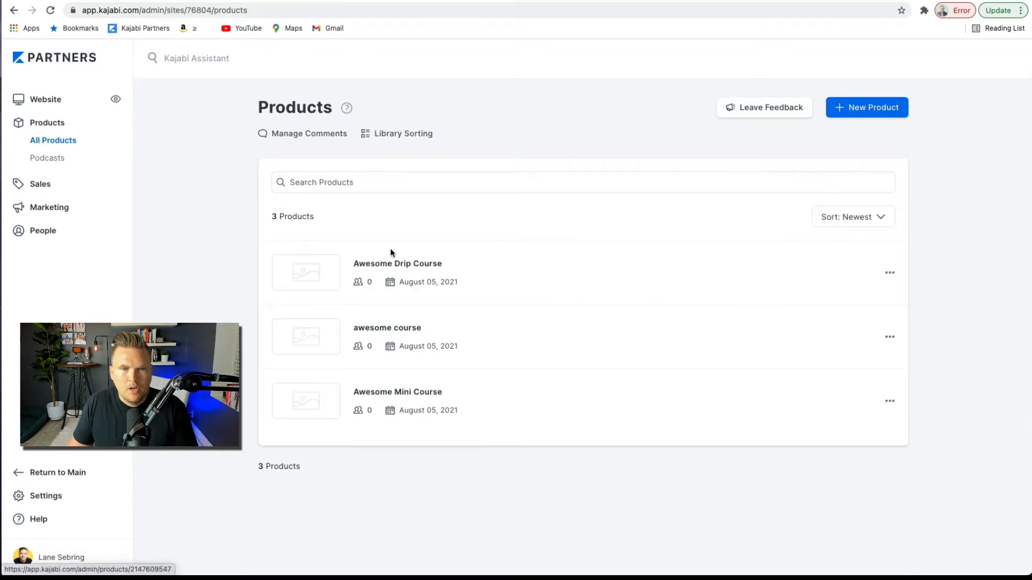
click(871, 106)
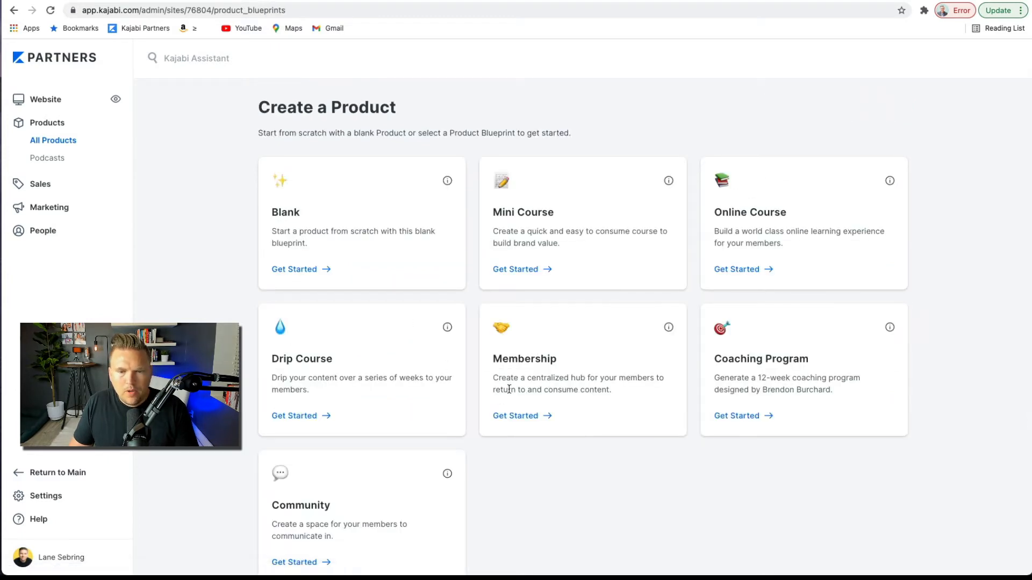
click(520, 414)
click(387, 152)
click(391, 153)
text(Awesome Membership)
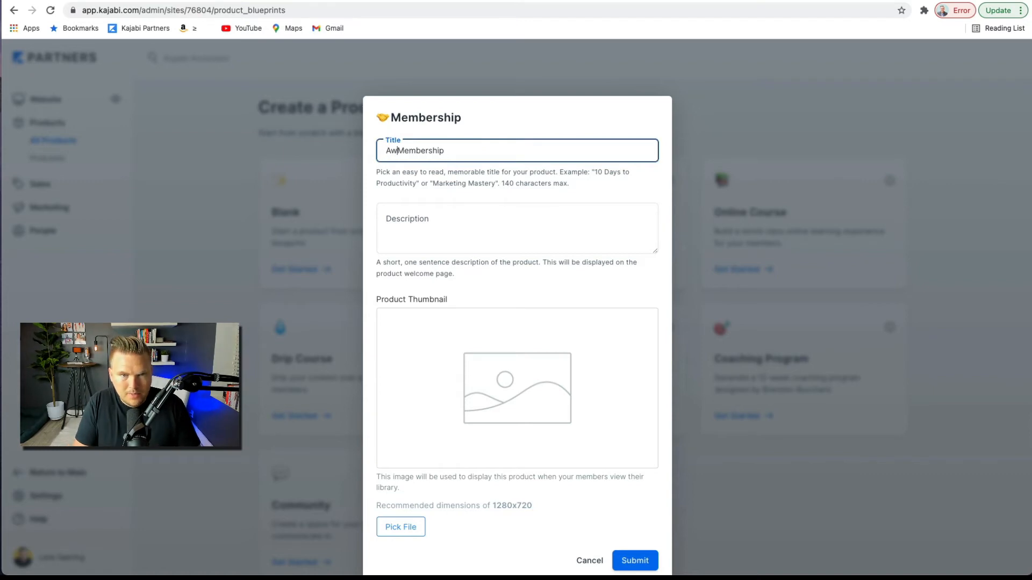
click(633, 560)
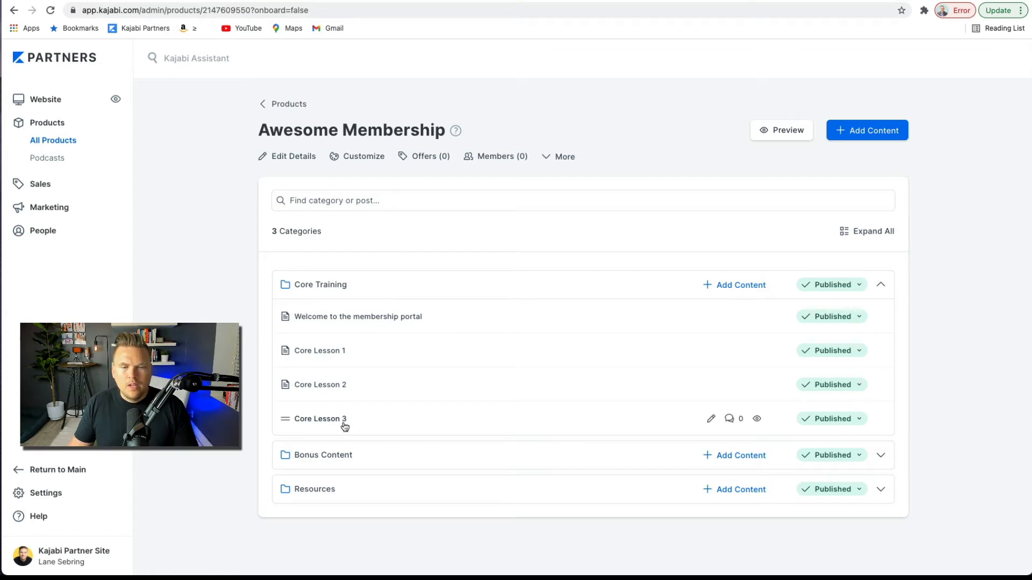
Step: Open the membership's Core Lesson 1 post, examine its body text, downloads and automations sections, and return to the membership outline
click(318, 352)
scroll(357, 191, down, 3)
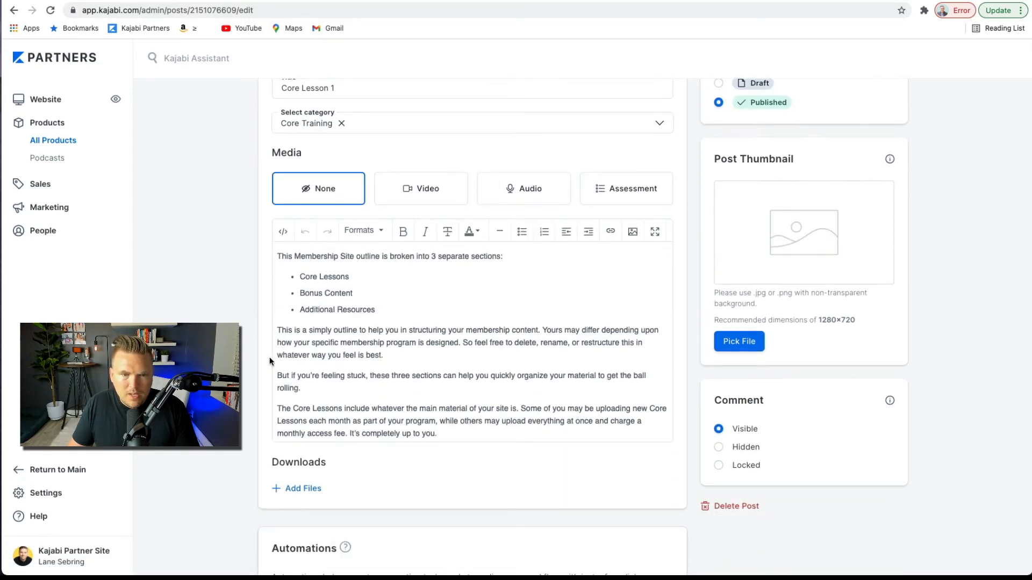
scroll(321, 522, down, 1)
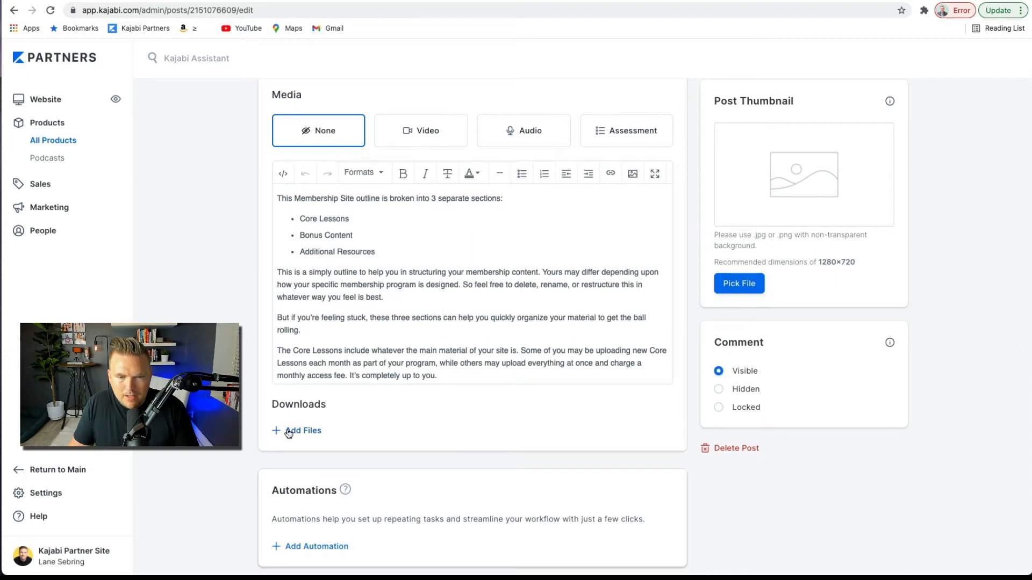
scroll(586, 368, up, 2)
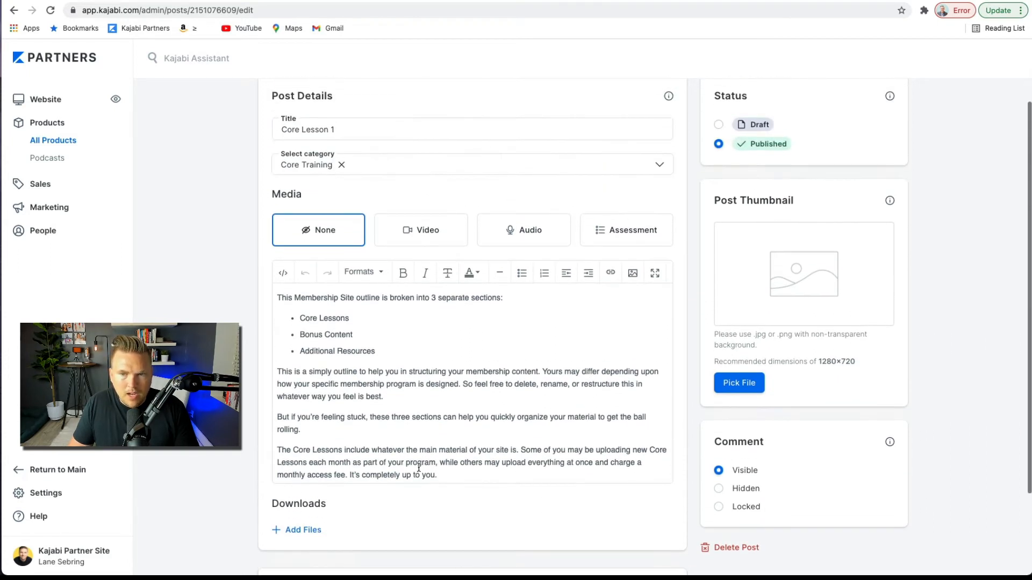
scroll(294, 153, up, 2)
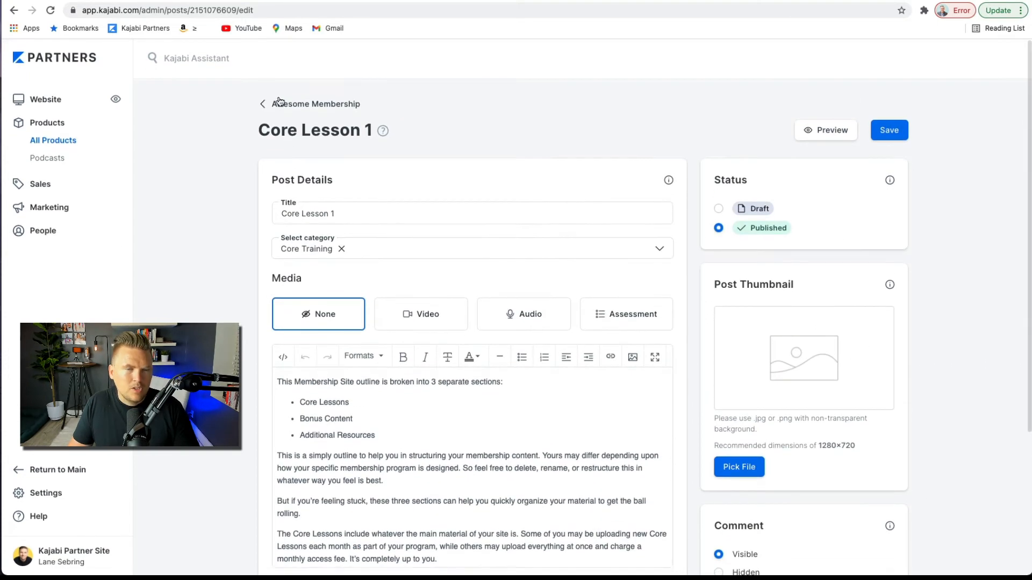
click(284, 106)
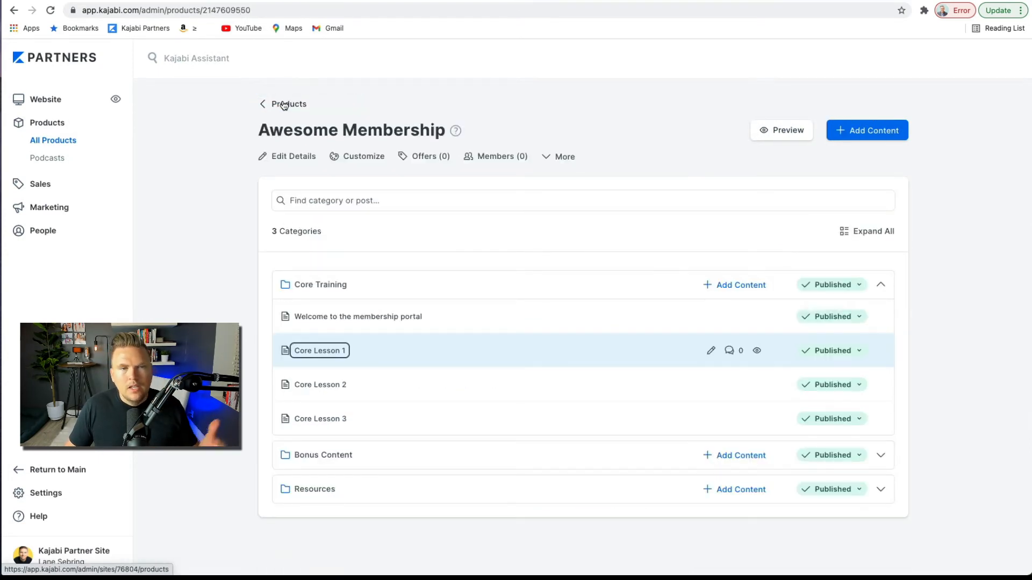
Step: Return to the product list and create a product from the Community blueprint titled "Awesome Community"
click(284, 105)
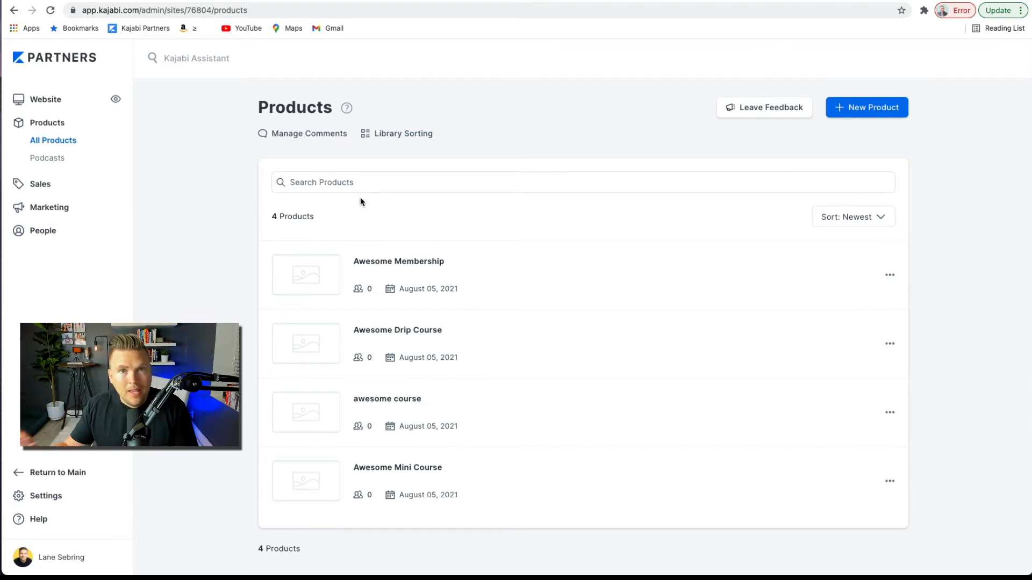
click(870, 109)
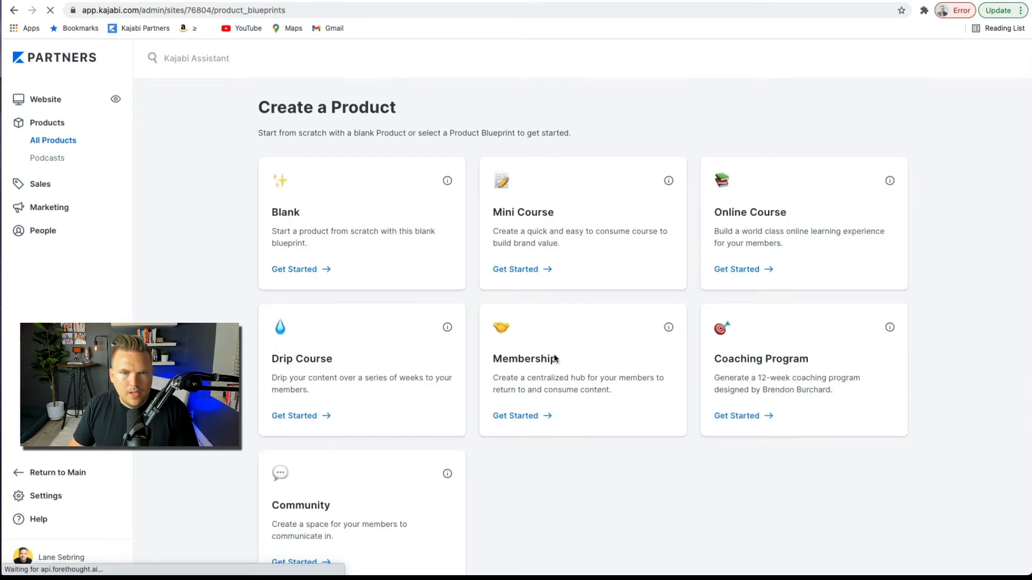
scroll(405, 400, down, 2)
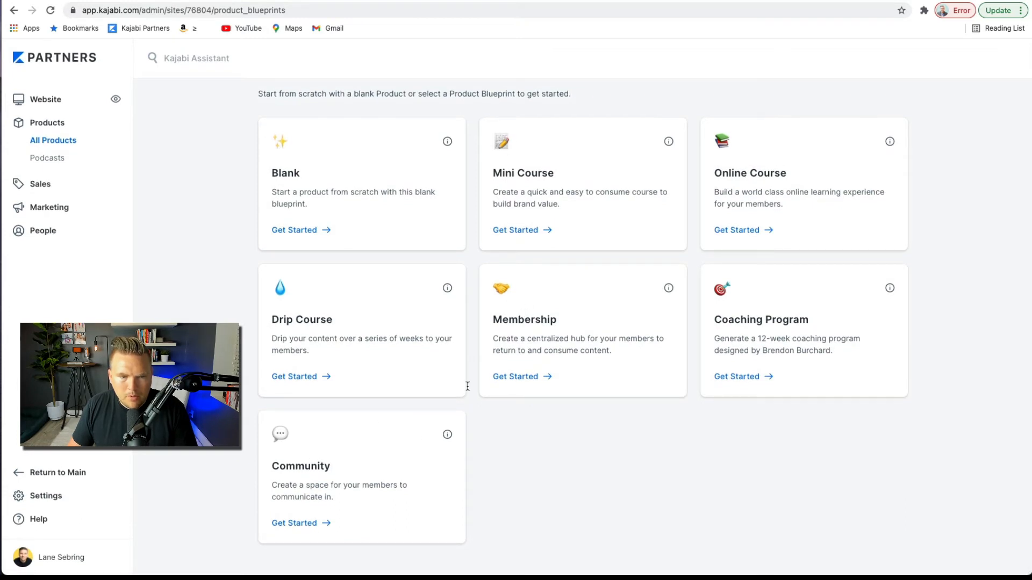
click(300, 524)
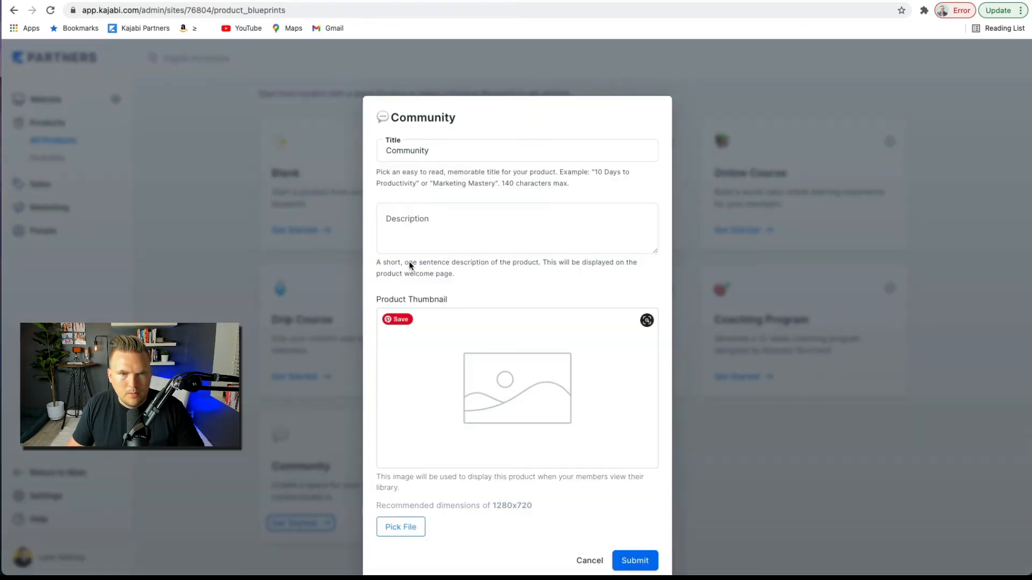
click(387, 152)
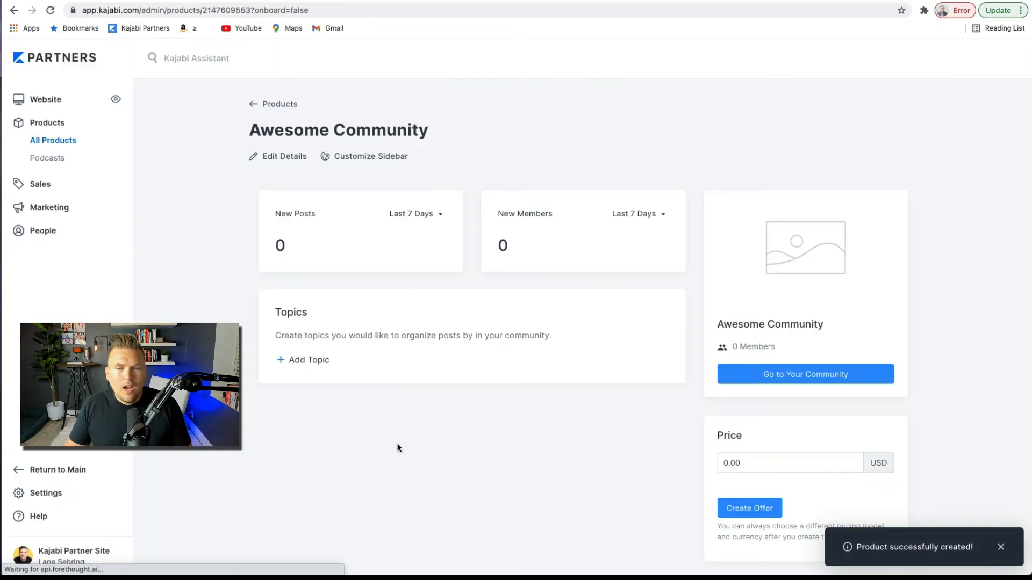
scroll(397, 447, down, 1)
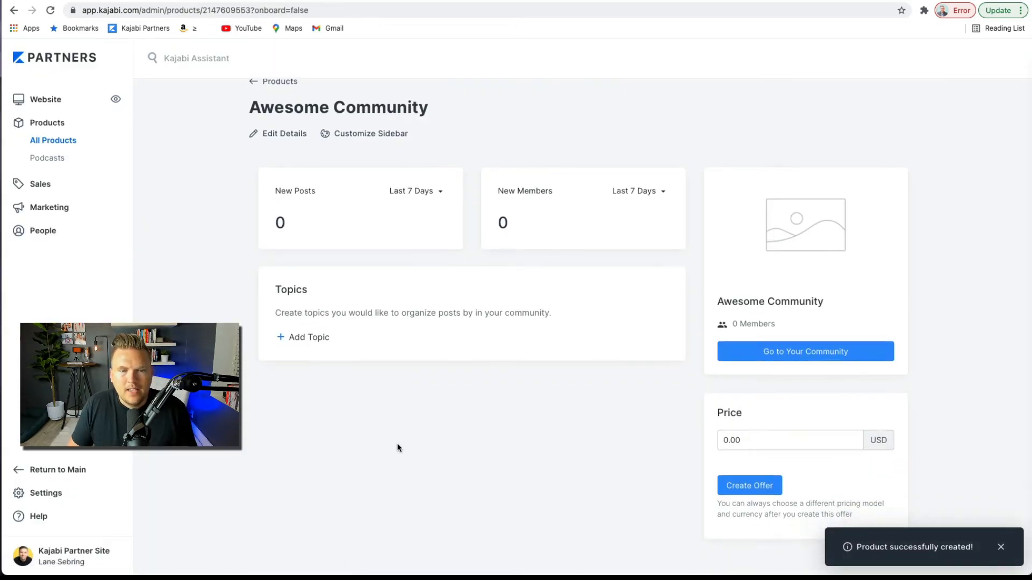
Step: Add a topic titled "Share your wins!" to the Awesome Community with the description "Use this to share your wins!"
click(290, 339)
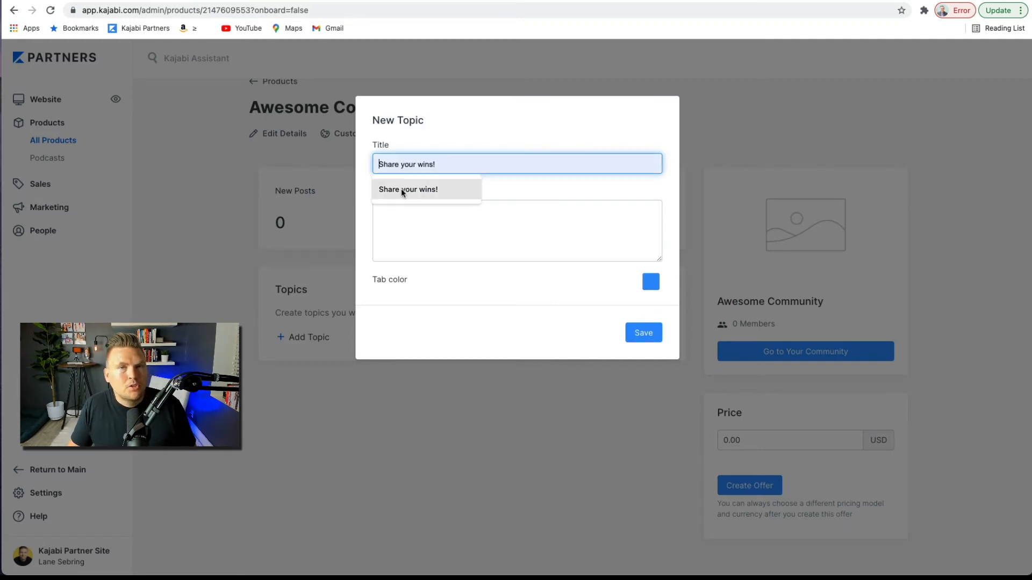
click(401, 188)
click(404, 208)
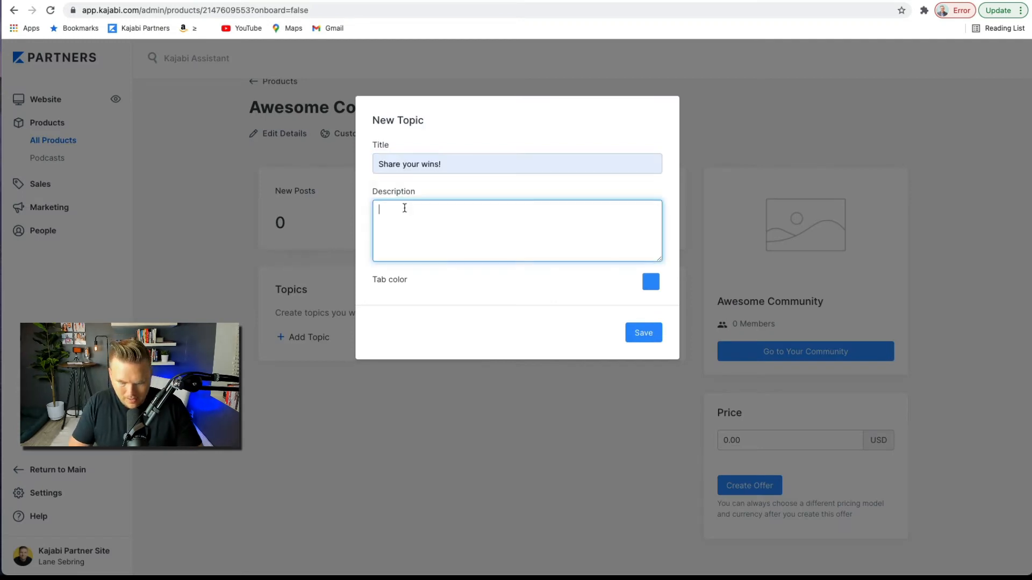
text(Use this to s)
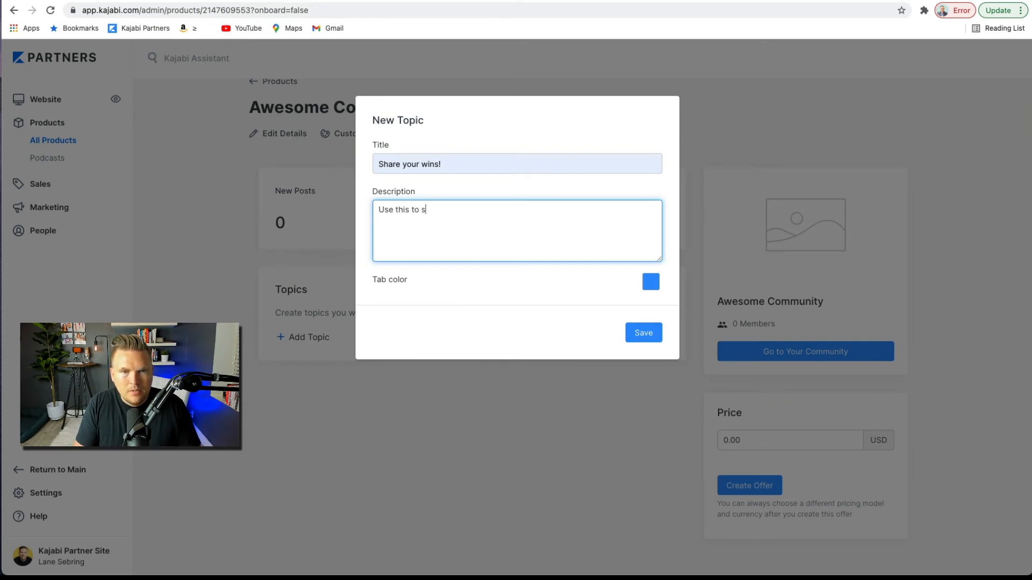
text(hare your wine)
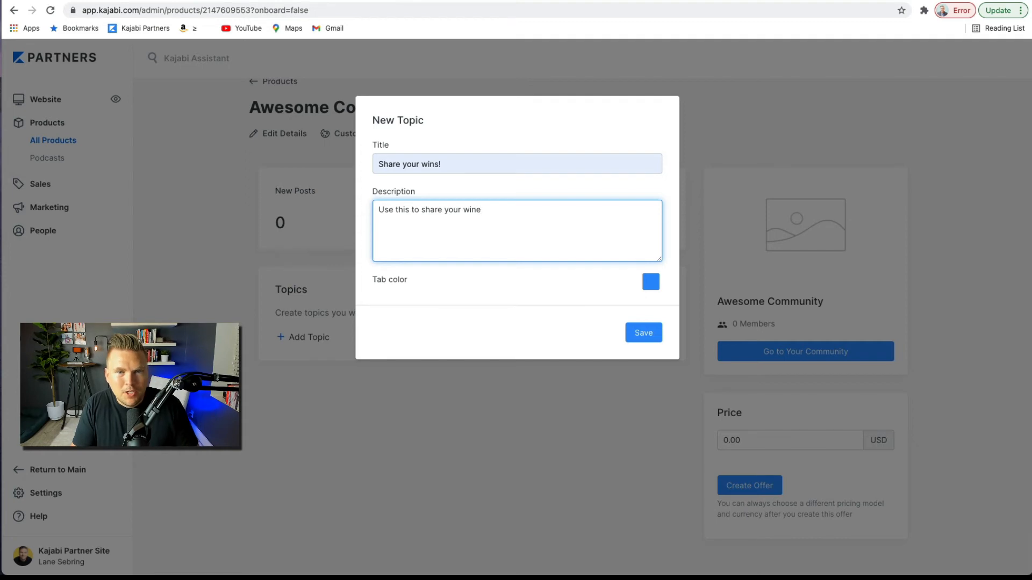
key(BackSpace)
text(s!)
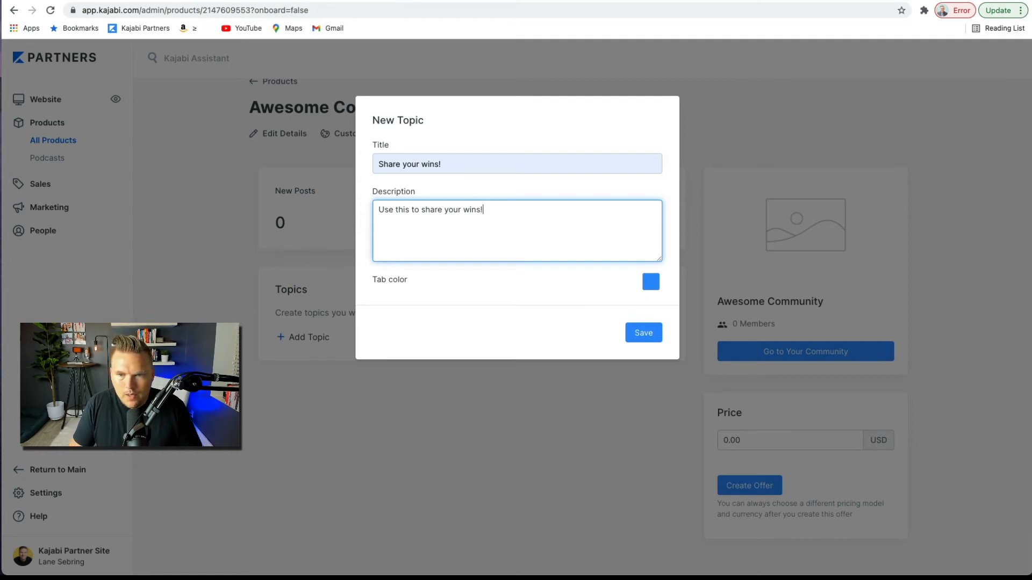
click(629, 326)
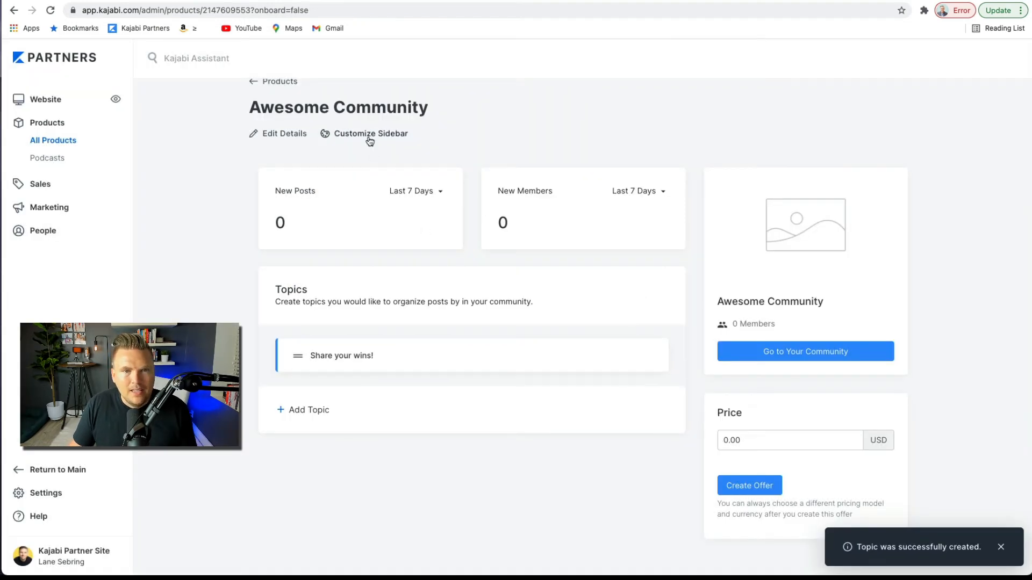
Step: Open the live Awesome Community and view the feed of its "Share your wins!" topic
click(796, 352)
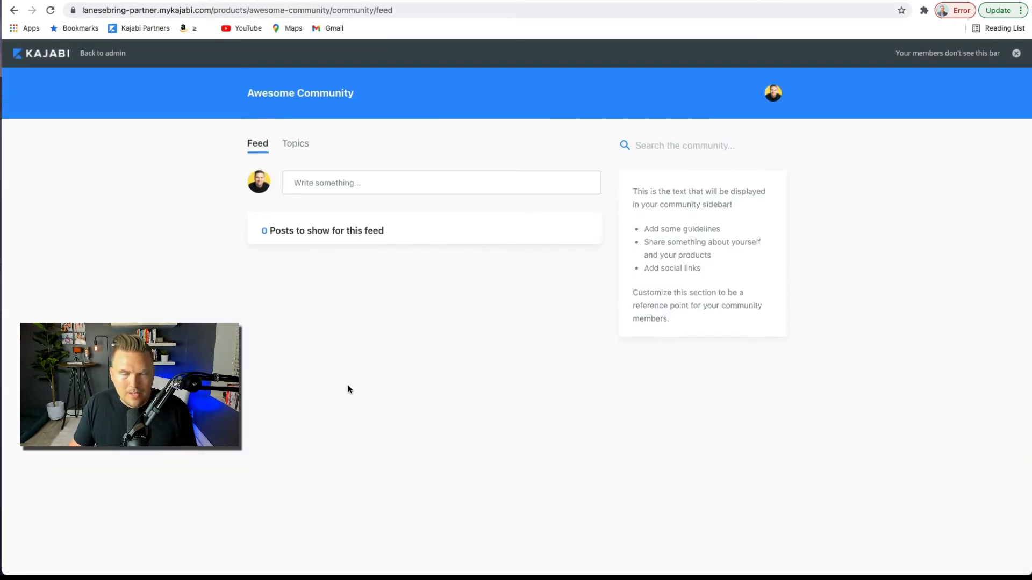
click(295, 142)
click(282, 200)
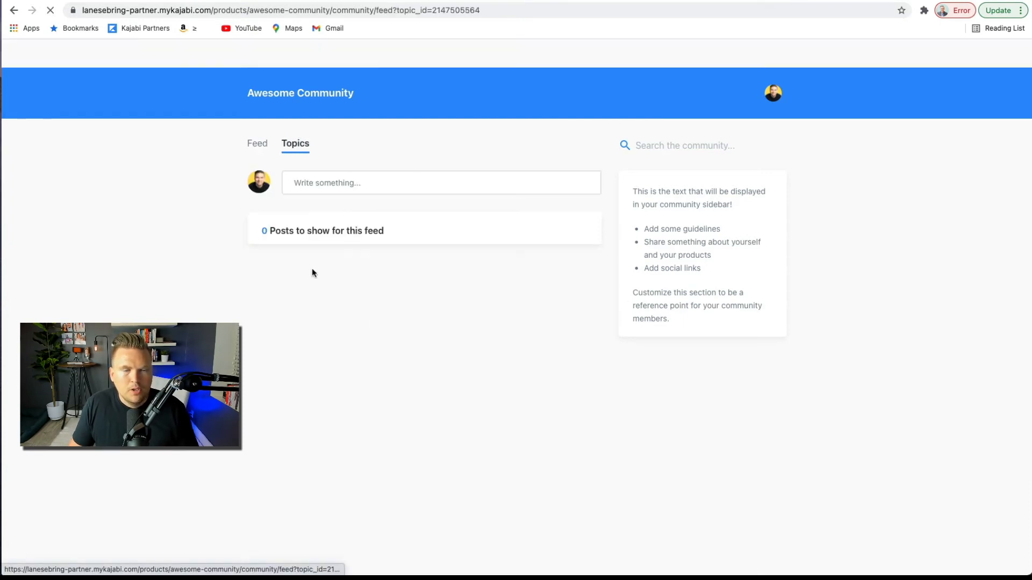
Step: Draft a post reading "Hey everyone, I've won!" under the "Share your wins!" topic, then return to the main feed without publishing it
click(331, 185)
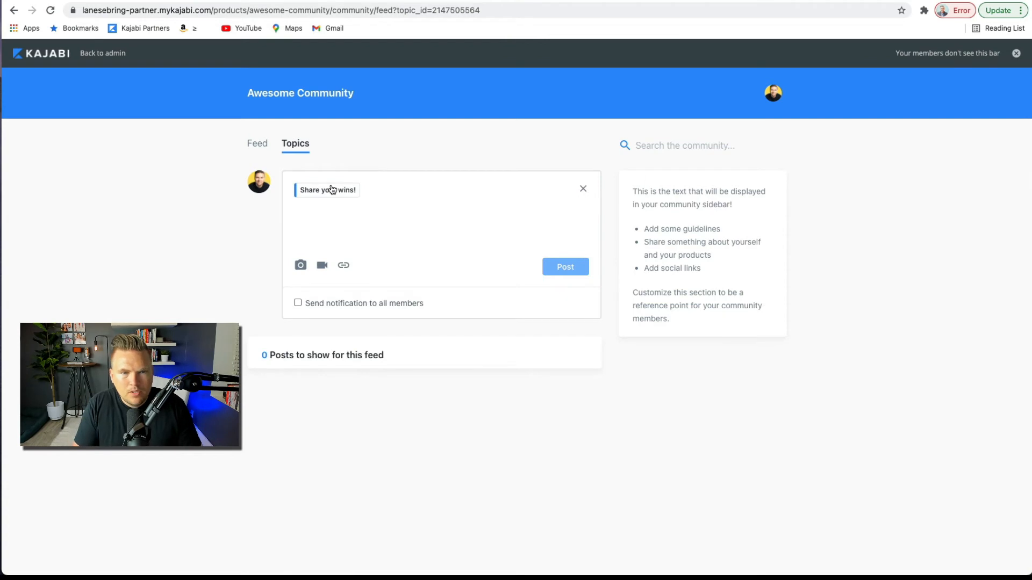
text(Hey)
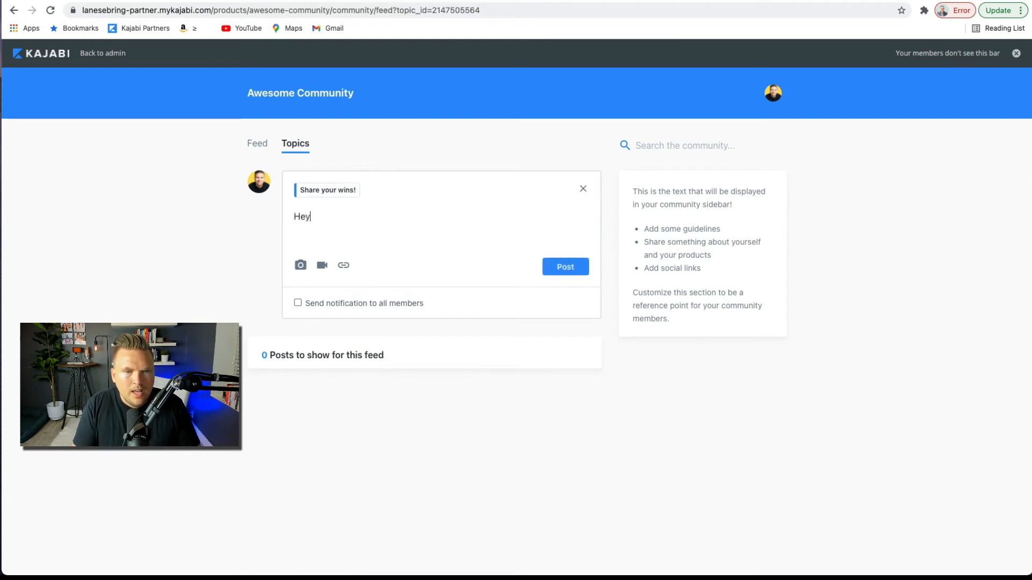
text( everyone, I've won!)
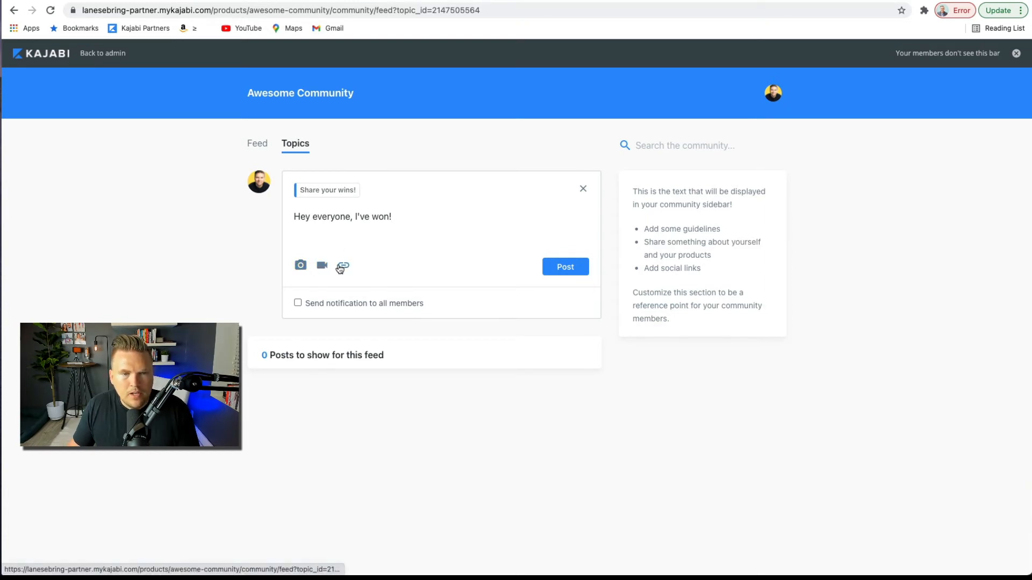
click(259, 143)
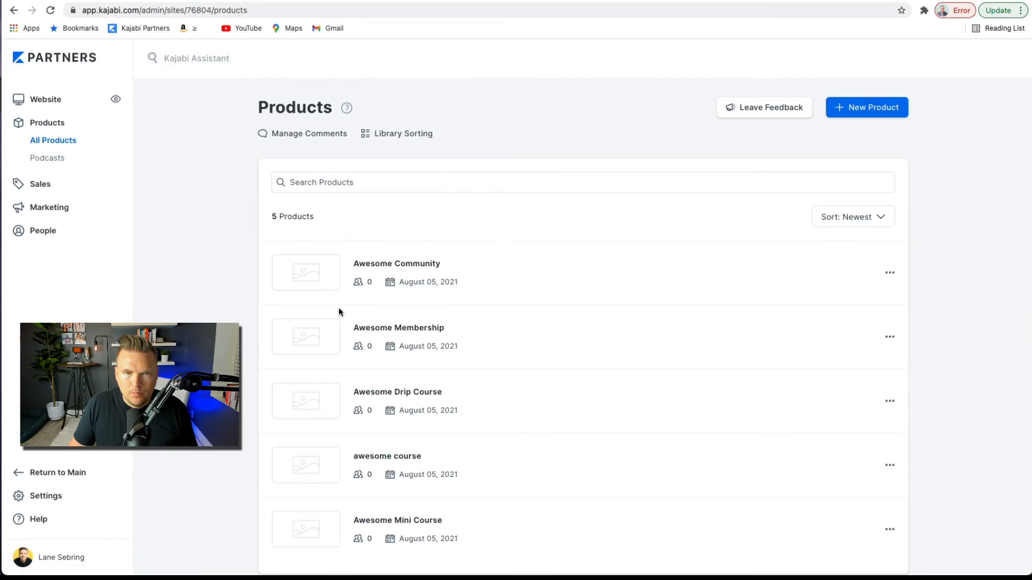
Step: Create a product from the Coaching Program blueprint titled "Awesome Coaching Program"
click(851, 108)
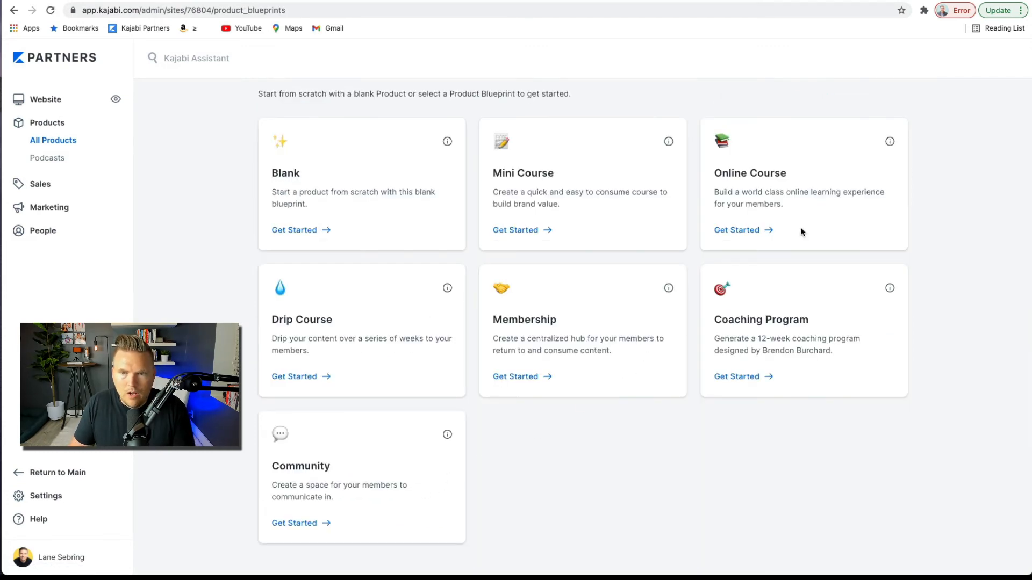
click(737, 375)
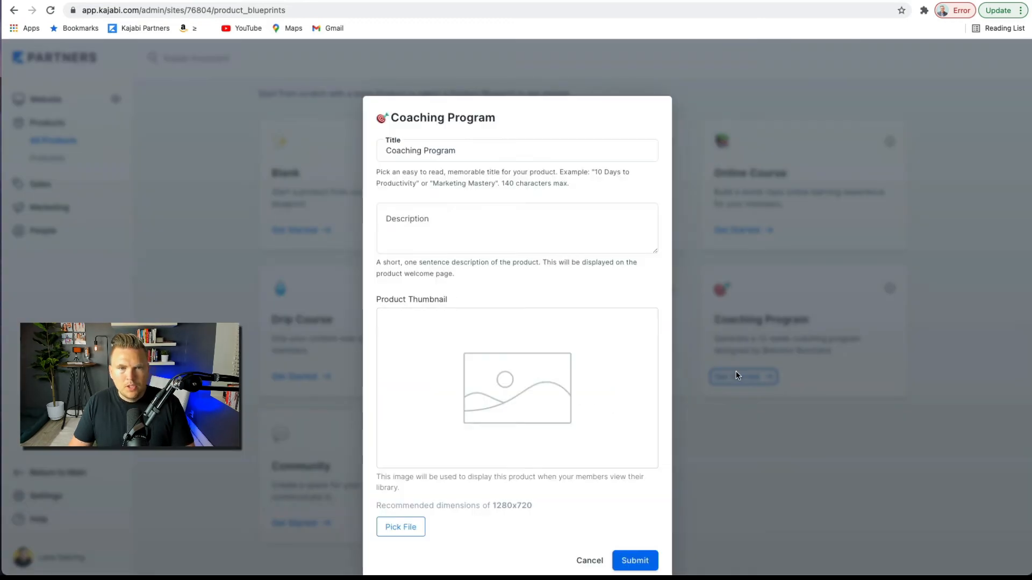
click(463, 150)
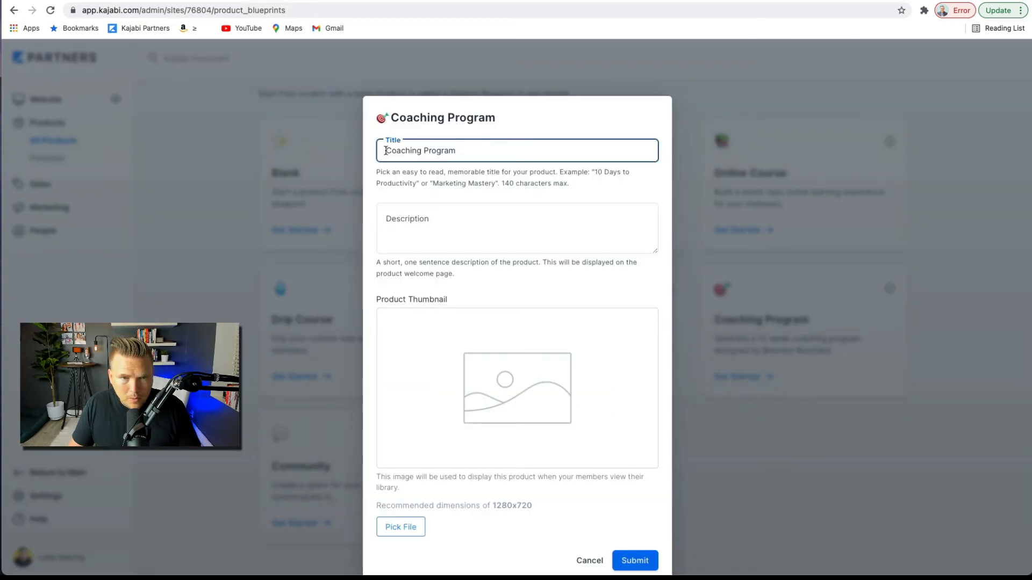
text(Awesome)
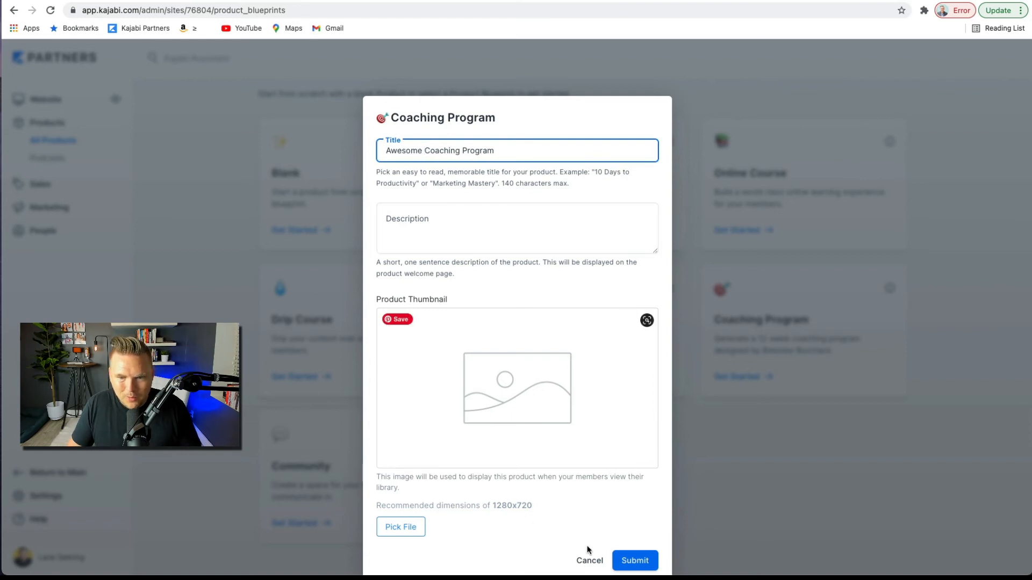
click(632, 564)
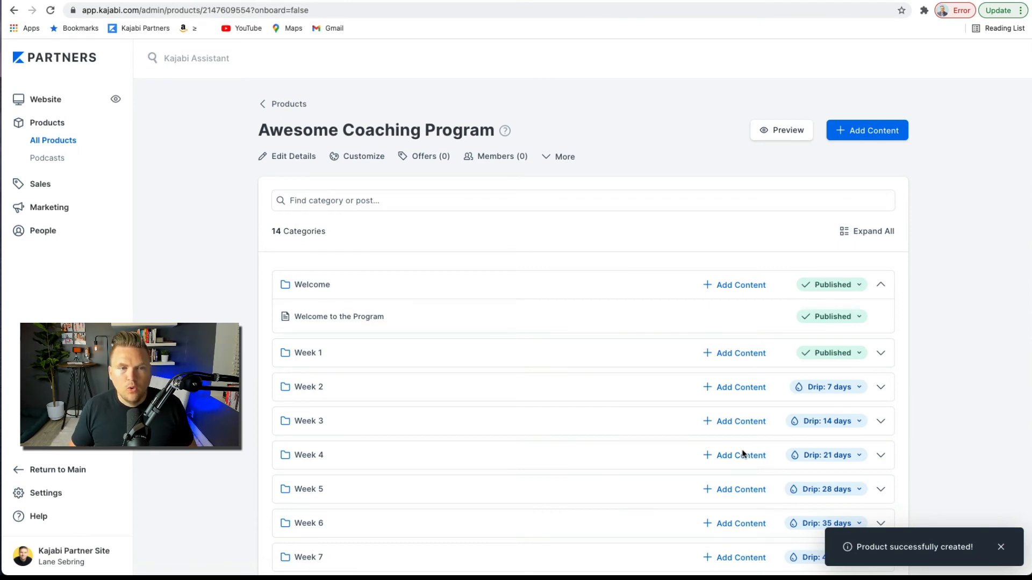
Step: Examine the coaching program outline, including its welcome category and the drip schedule of the weekly categories
scroll(601, 318, down, 3)
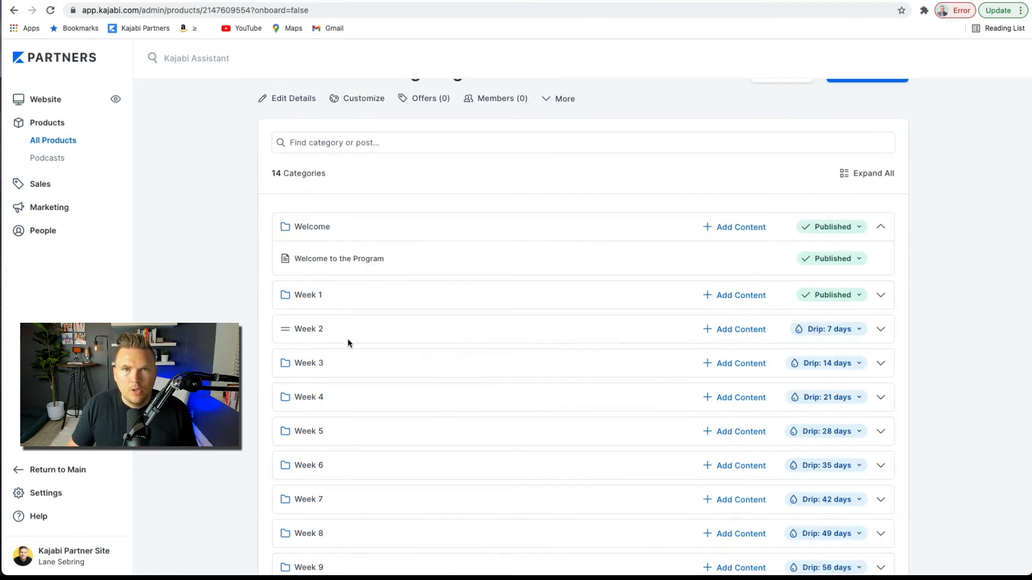
scroll(426, 426, up, 3)
scroll(426, 425, down, 4)
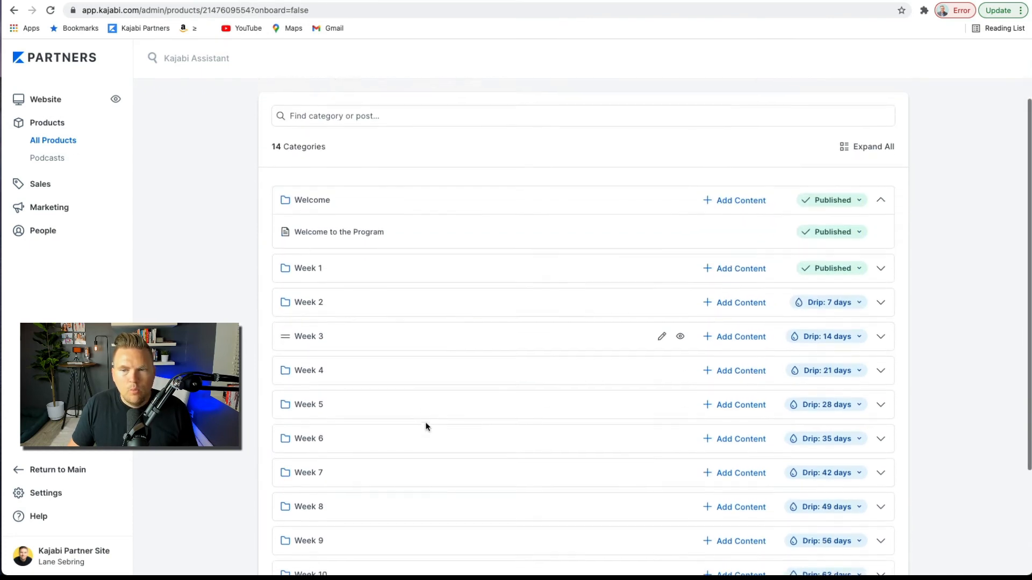
scroll(525, 335, up, 3)
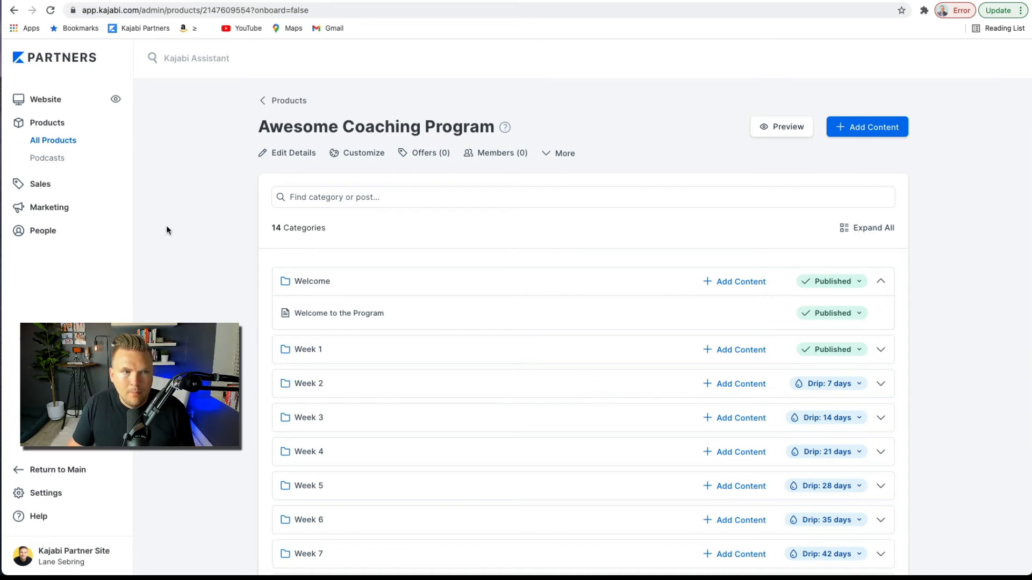
Step: Open the podcasts area, examine the public and private options for a new podcast, and cancel its creation
click(46, 159)
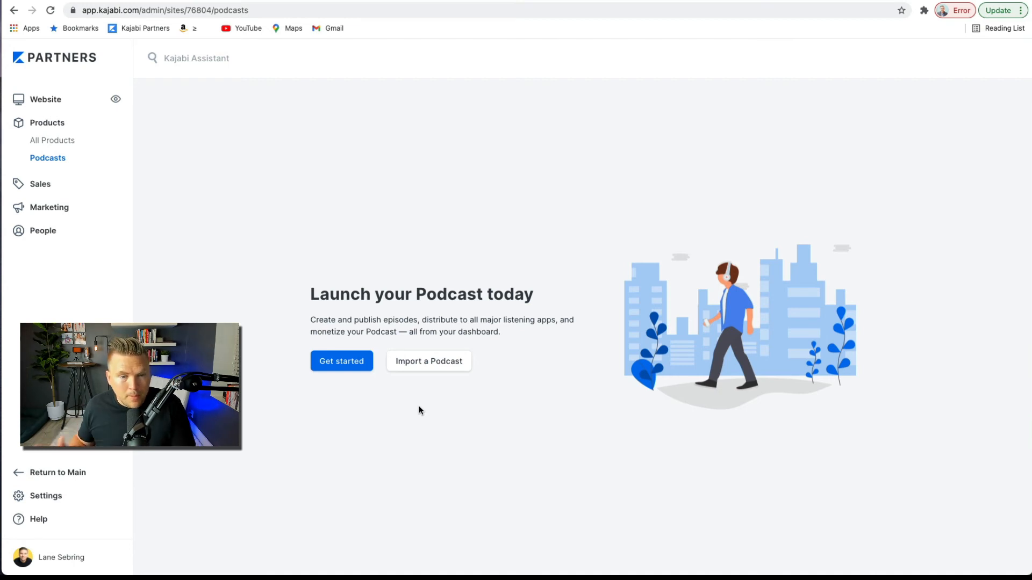
click(338, 361)
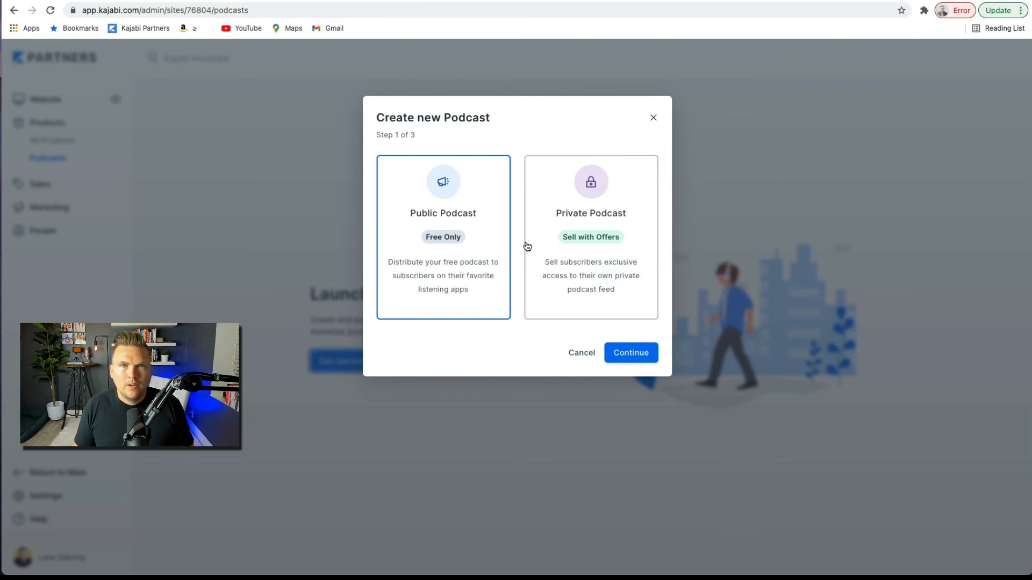
click(582, 353)
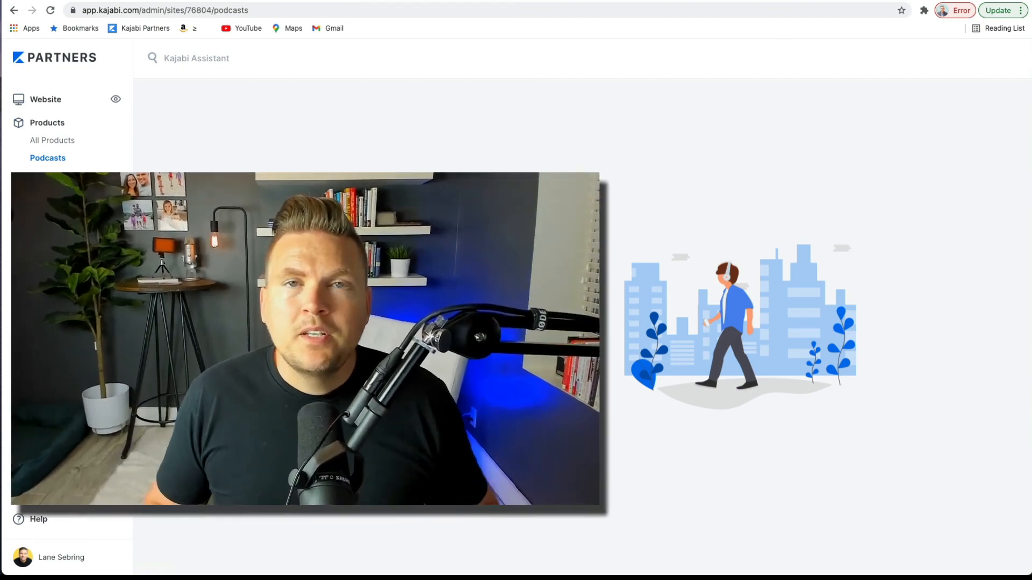